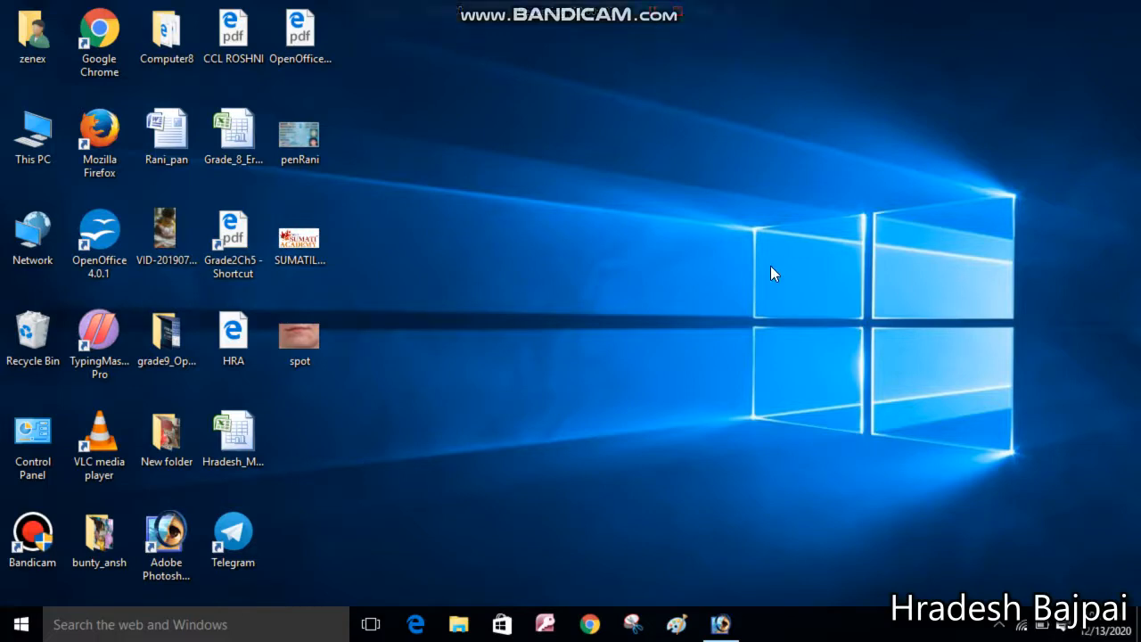
# Switch to Photoshop and open Desert.jpg from the Pictures library
pyautogui.click(720, 626)
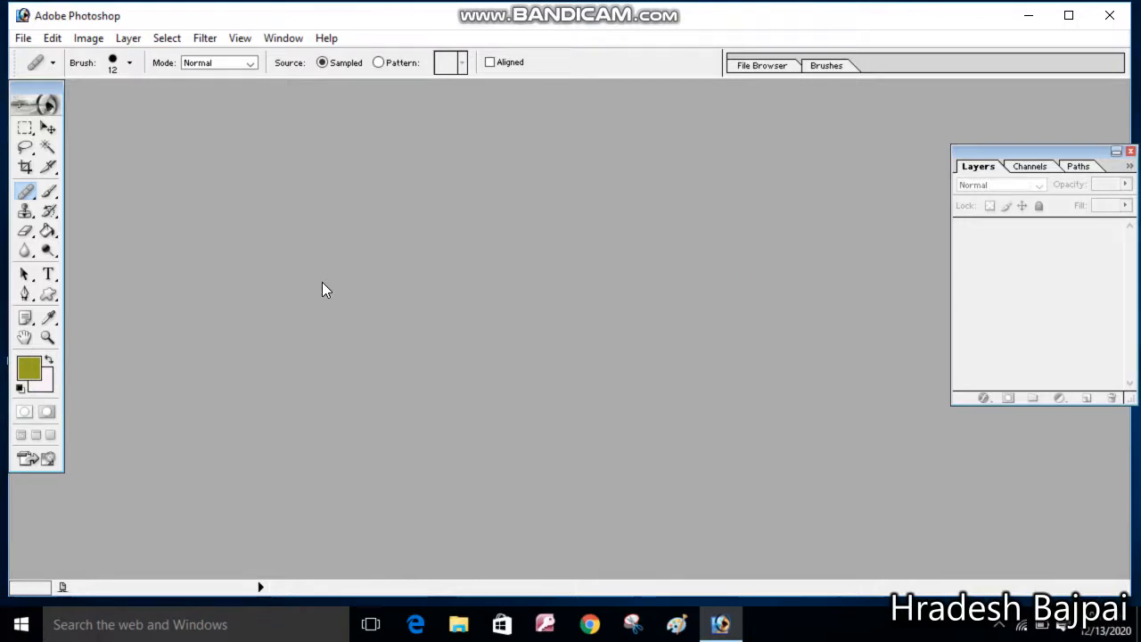
pyautogui.doubleClick(324, 287)
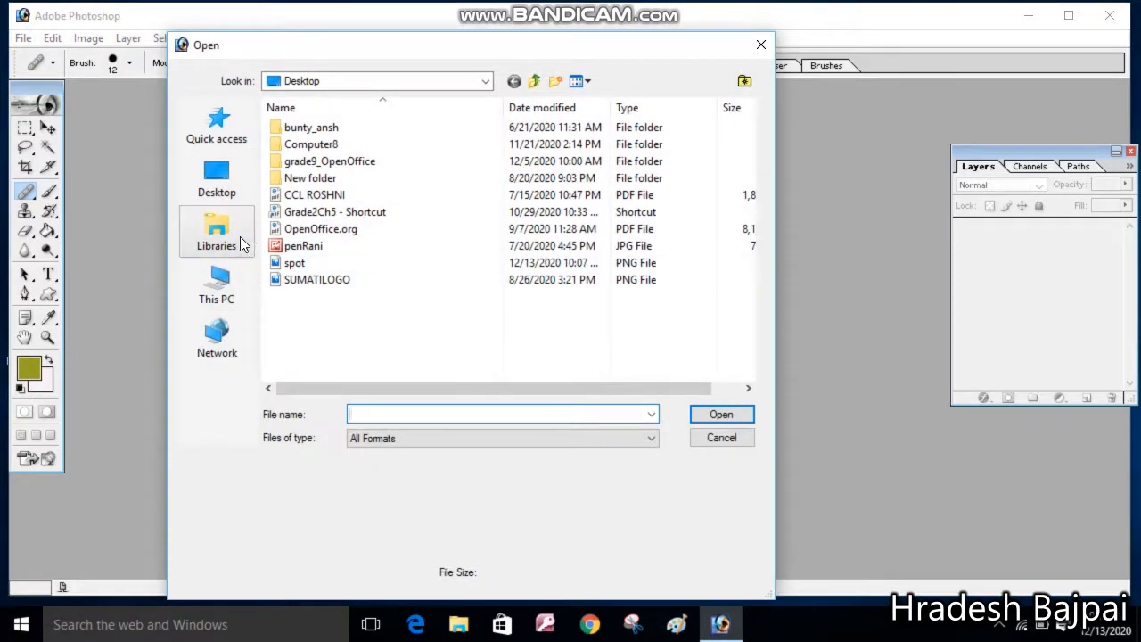
pyautogui.click(228, 239)
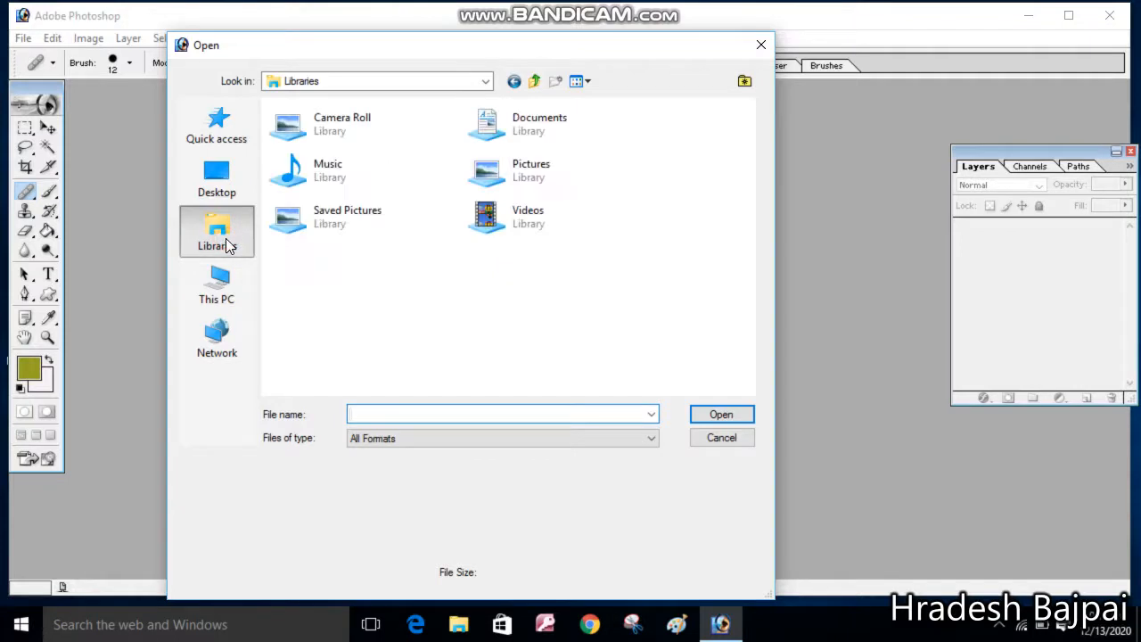
pyautogui.doubleClick(544, 186)
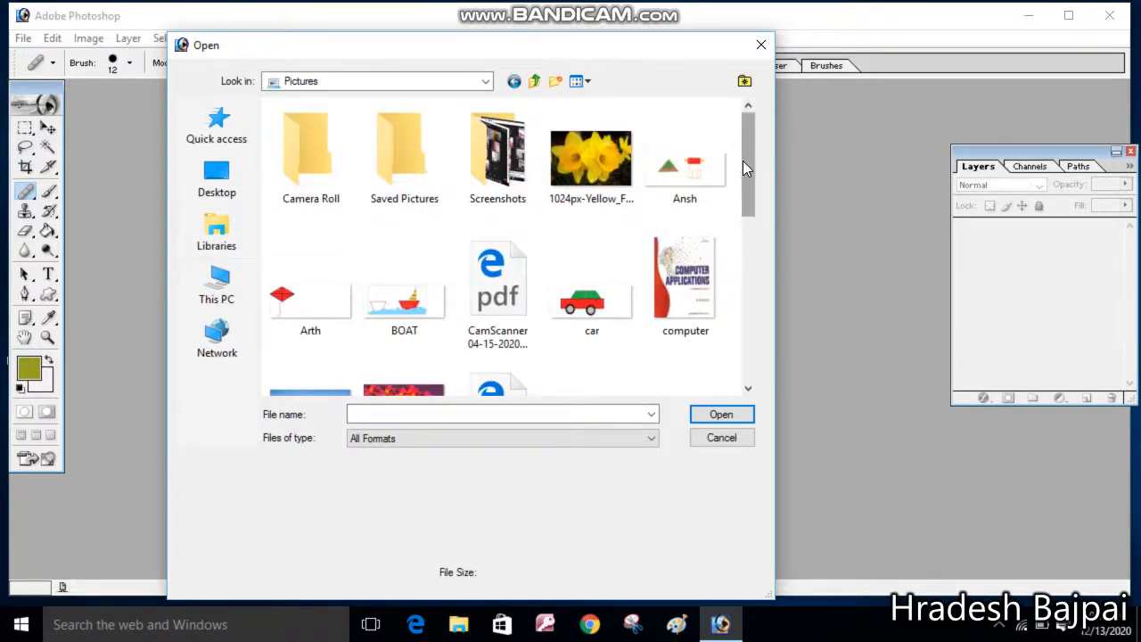
pyautogui.moveTo(743, 160); pyautogui.dragTo(749, 216)
pyautogui.doubleClick(337, 270)
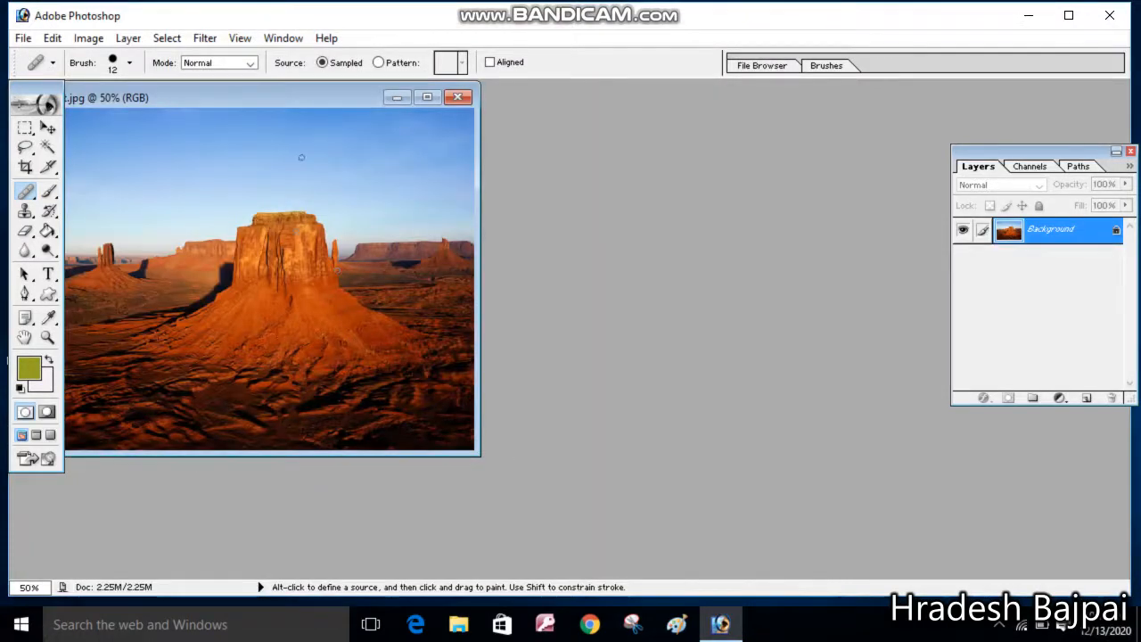
pyautogui.moveTo(279, 98); pyautogui.dragTo(406, 120)
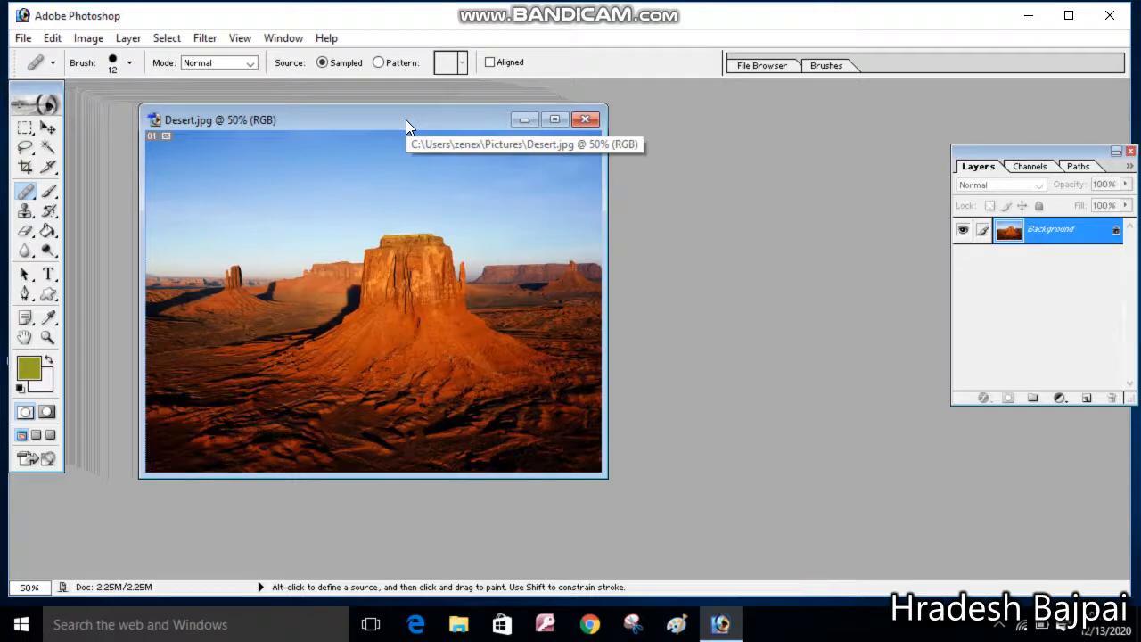
pyautogui.click(605, 4)
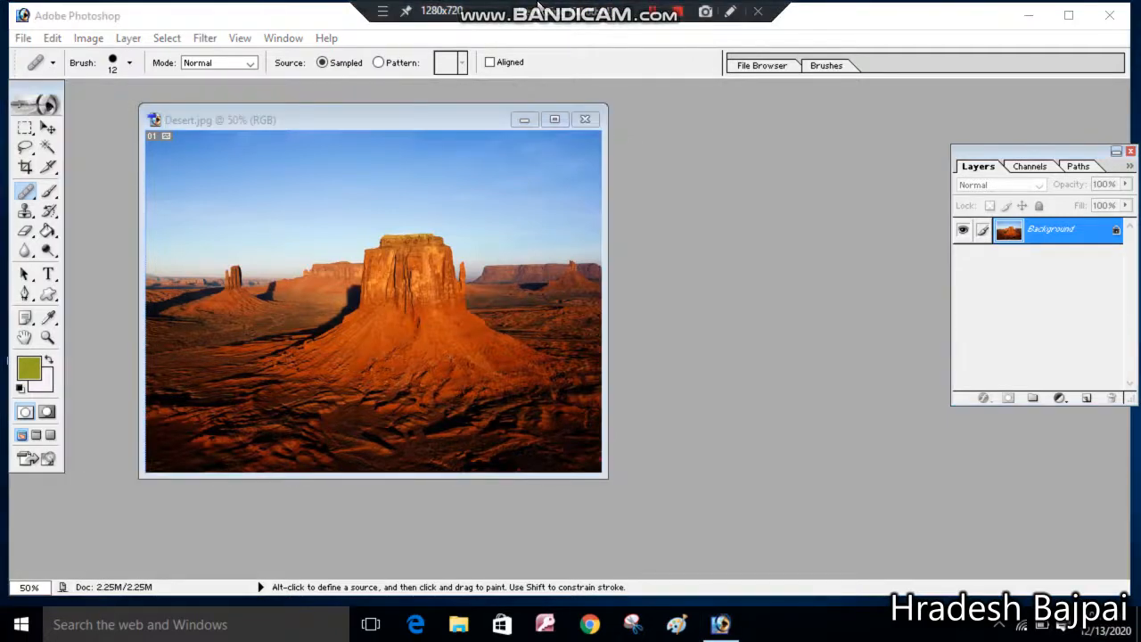
pyautogui.click(697, 32)
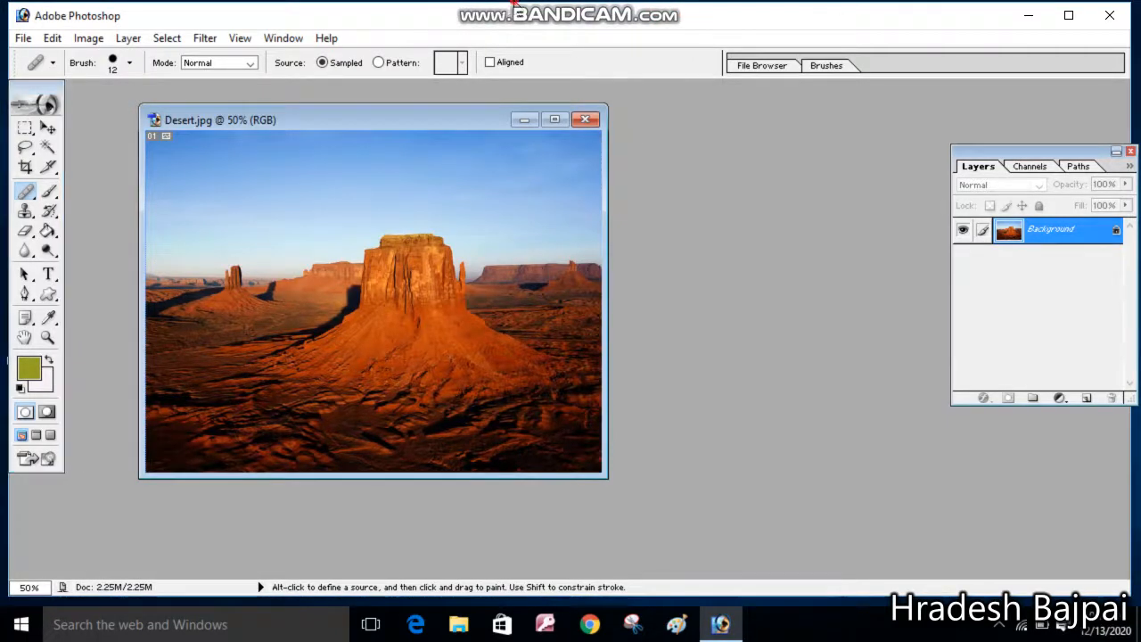
pyautogui.moveTo(576, 4)
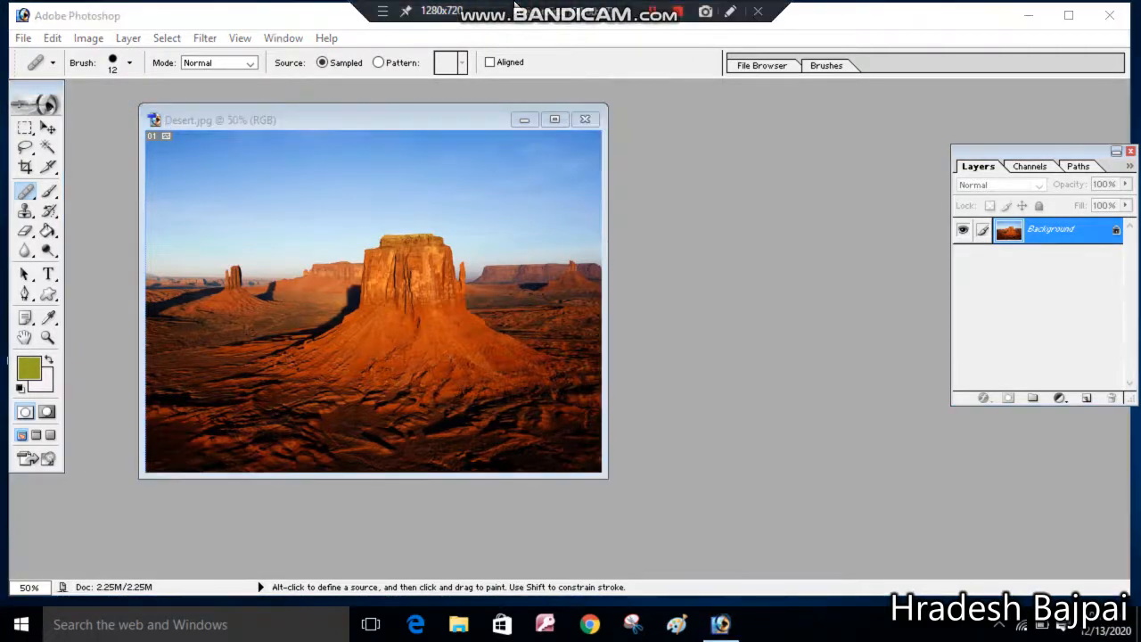
pyautogui.click(729, 12)
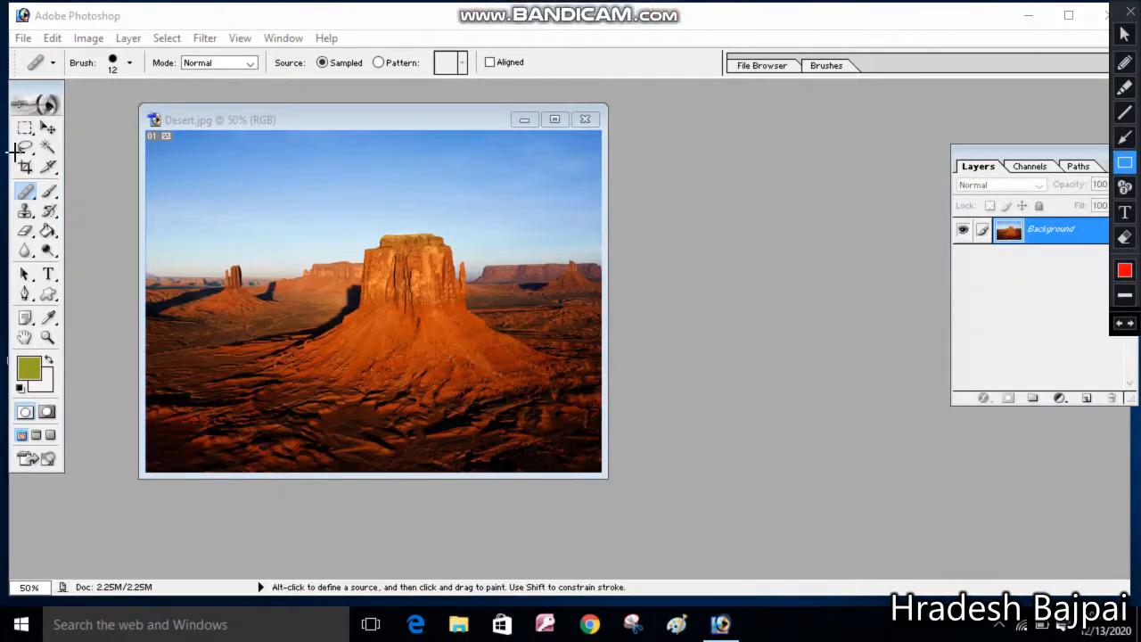
pyautogui.moveTo(16, 177)
pyautogui.mouseDown()
pyautogui.moveTo(59, 214)
pyautogui.moveTo(63, 261)
pyautogui.mouseUp()
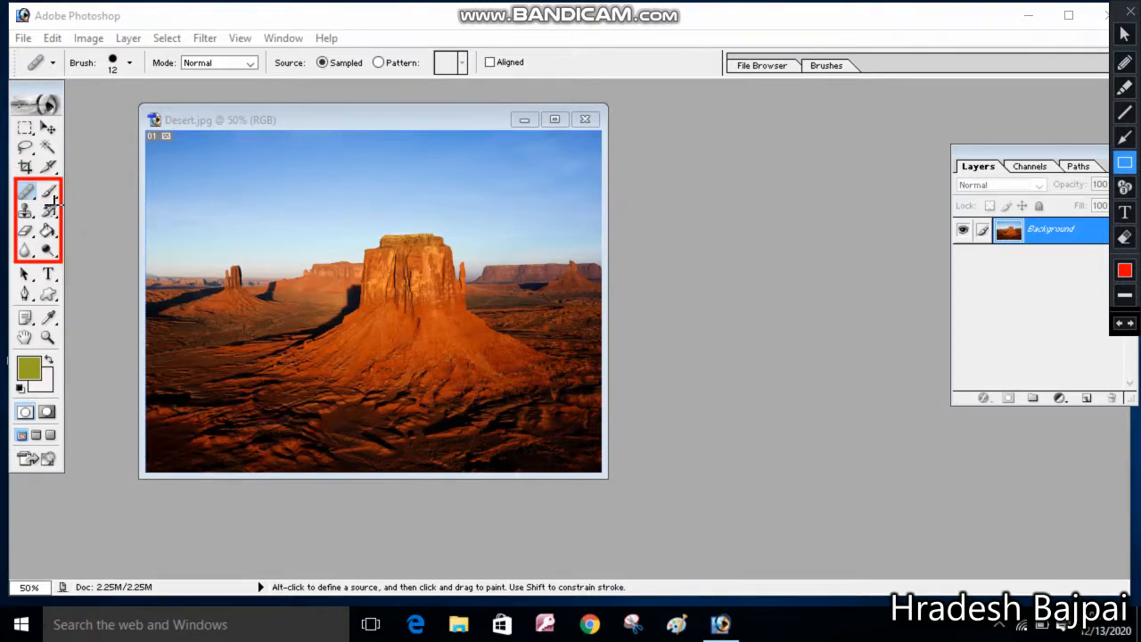
pyautogui.moveTo(38, 181); pyautogui.dragTo(62, 204)
pyautogui.click(1129, 11)
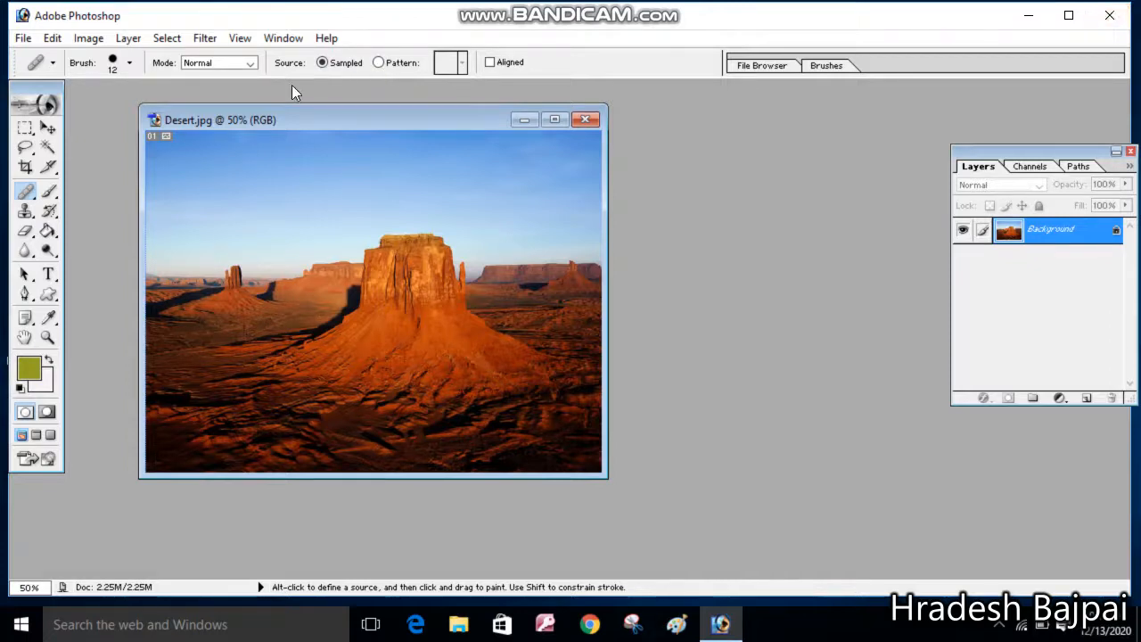
# Select the central butte with the Magic Wand at tolerance 32, adding a second area
pyautogui.click(46, 148)
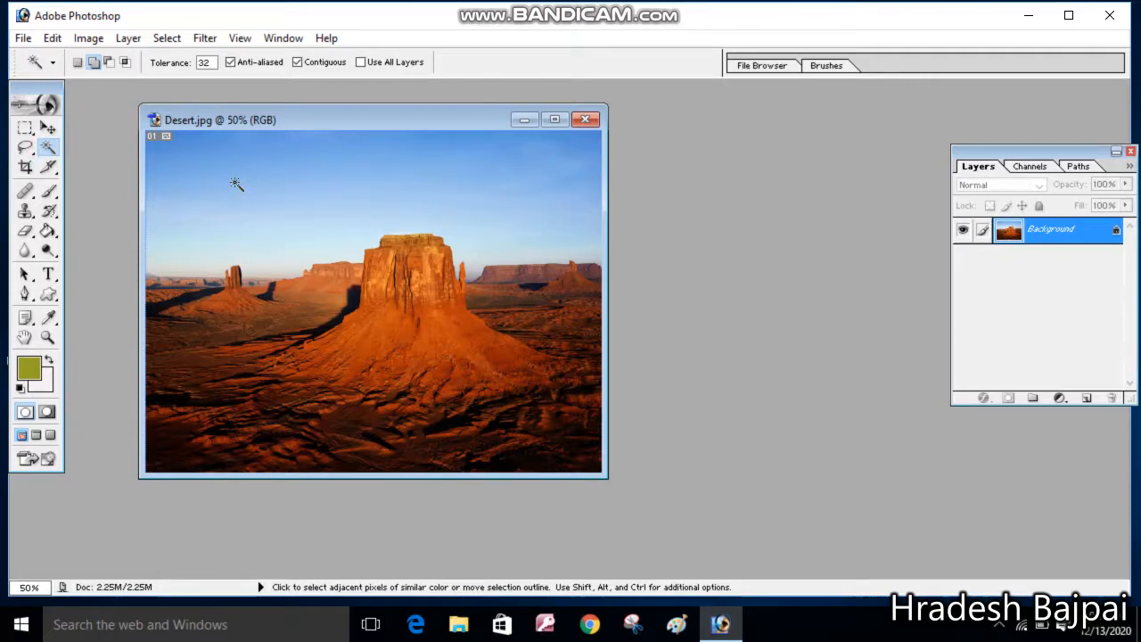
pyautogui.click(381, 271)
pyautogui.click(442, 357)
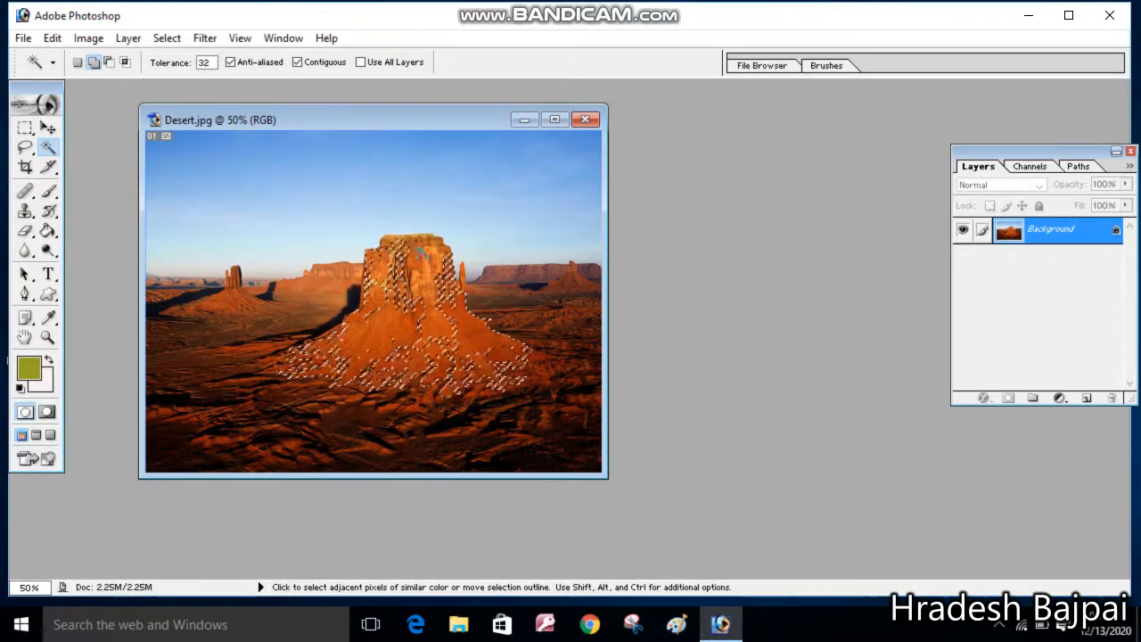
# Set the foreground colour to a magenta-purple with hue 291 in the Color Picker
pyautogui.click(29, 369)
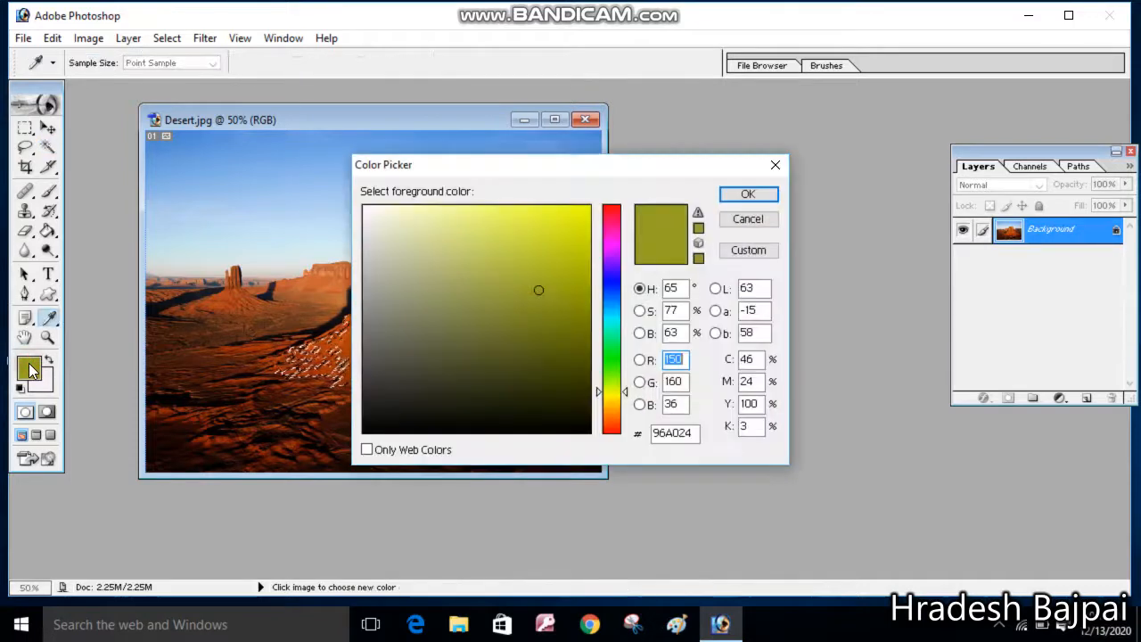
pyautogui.click(610, 266)
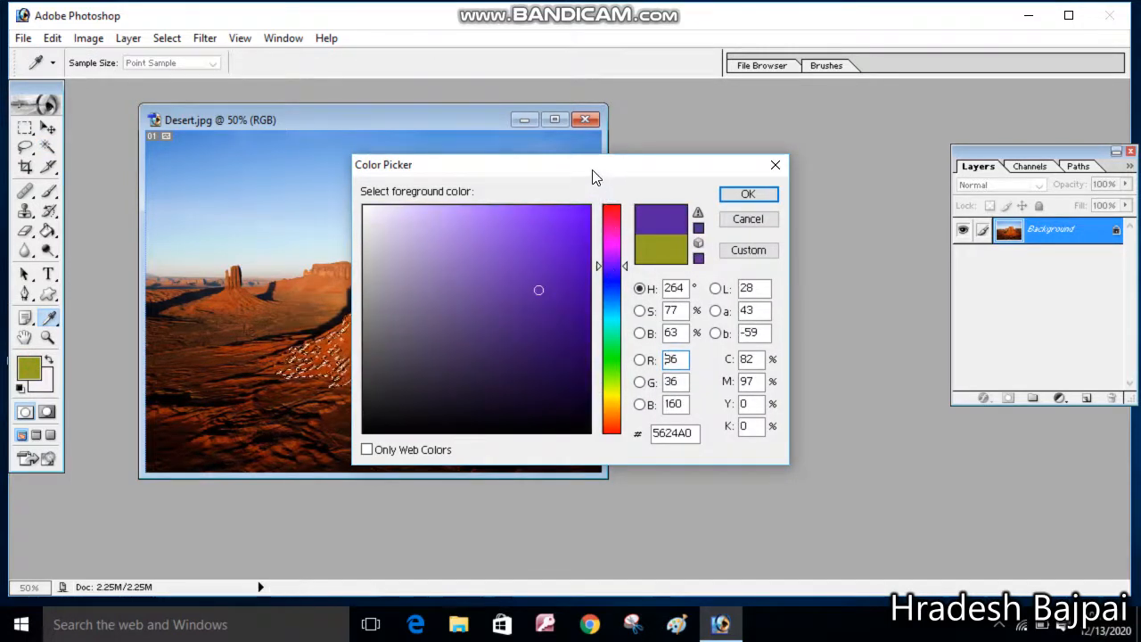
pyautogui.moveTo(595, 176); pyautogui.dragTo(702, 131)
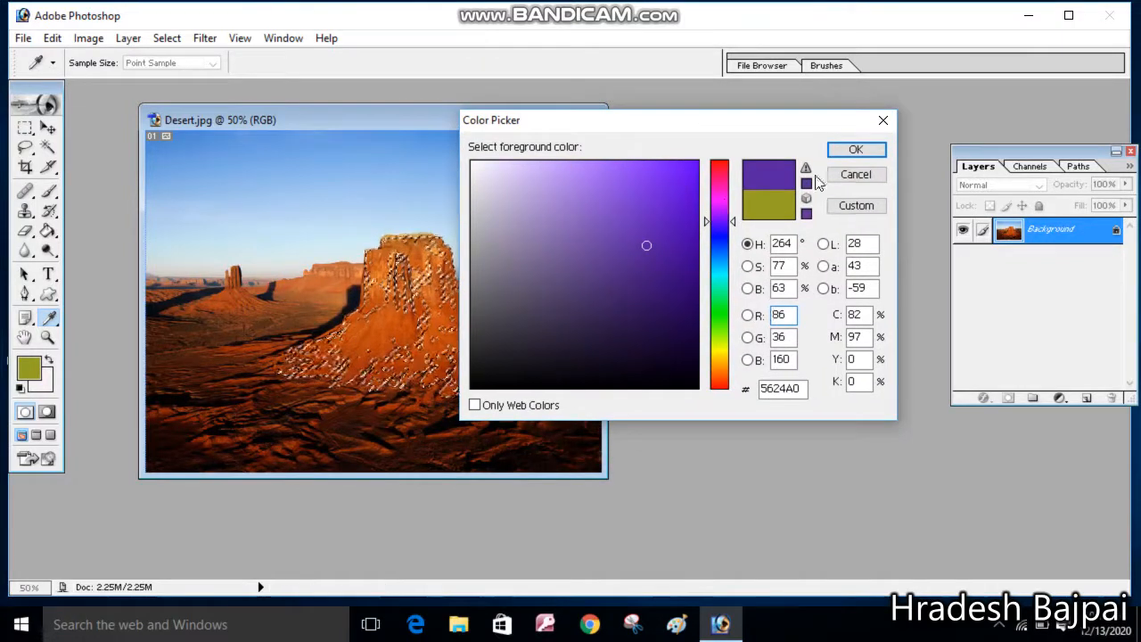
pyautogui.click(720, 360)
pyautogui.click(719, 355)
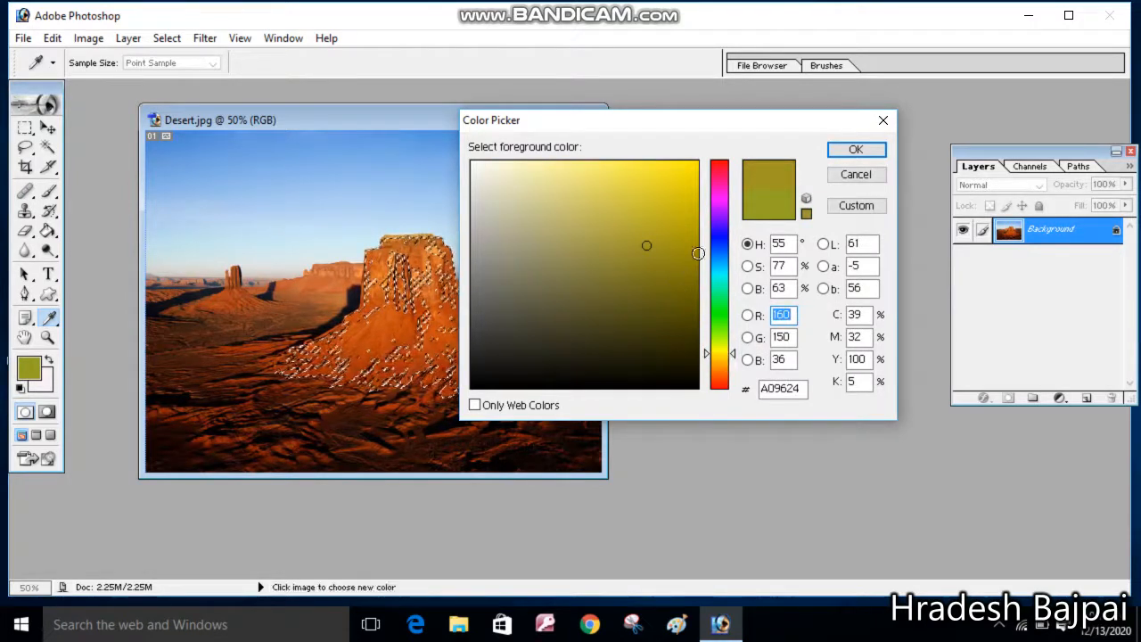
pyautogui.click(717, 206)
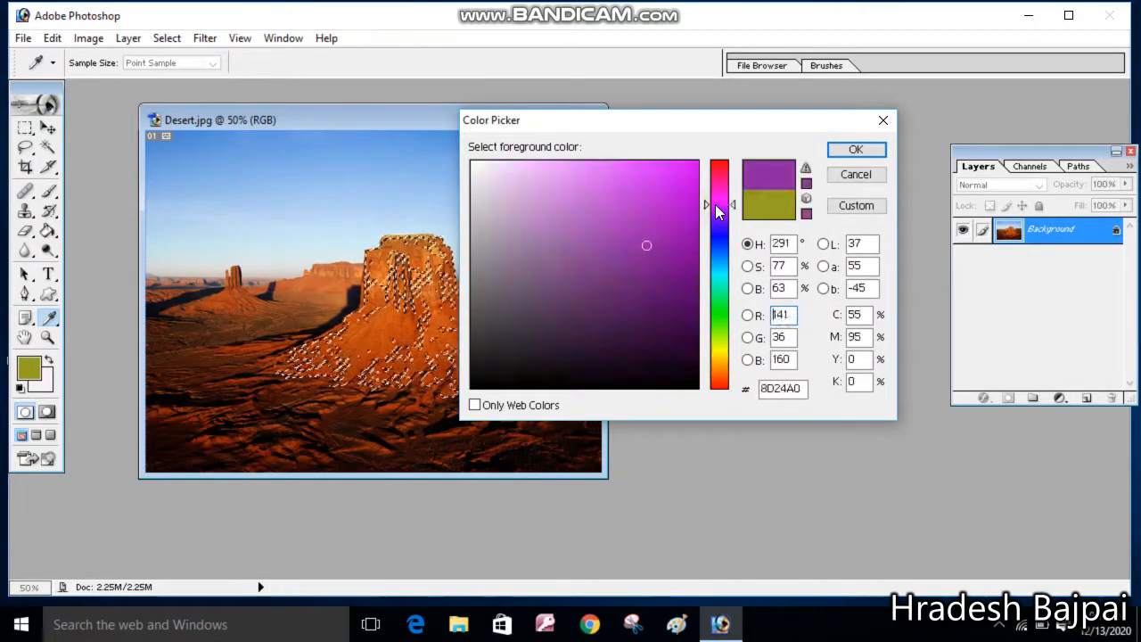
pyautogui.click(617, 211)
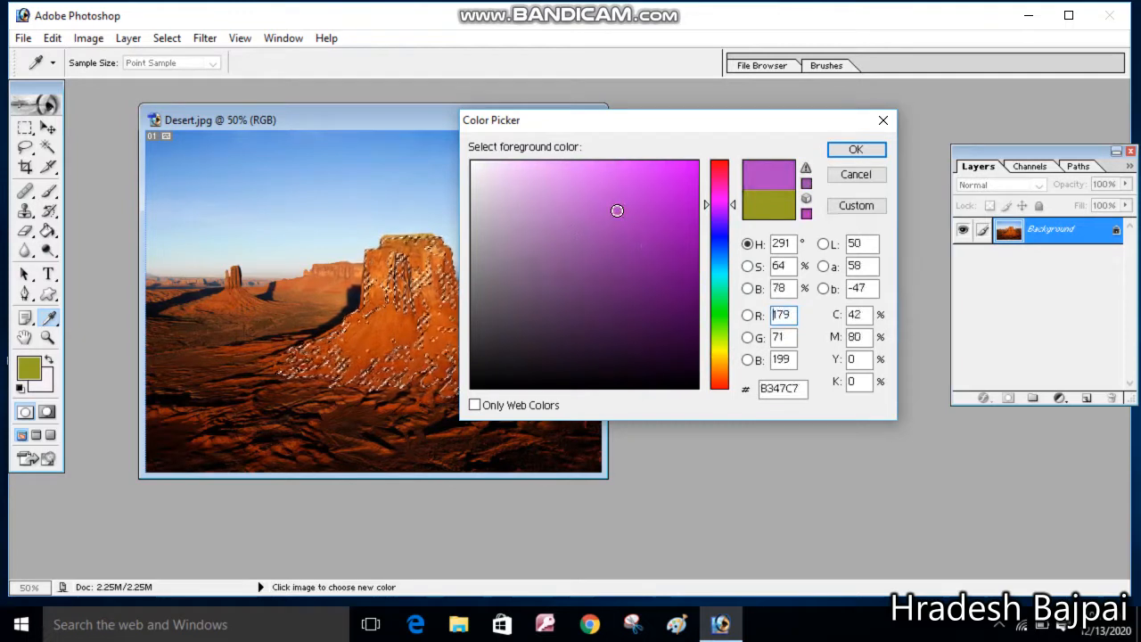
pyautogui.click(631, 219)
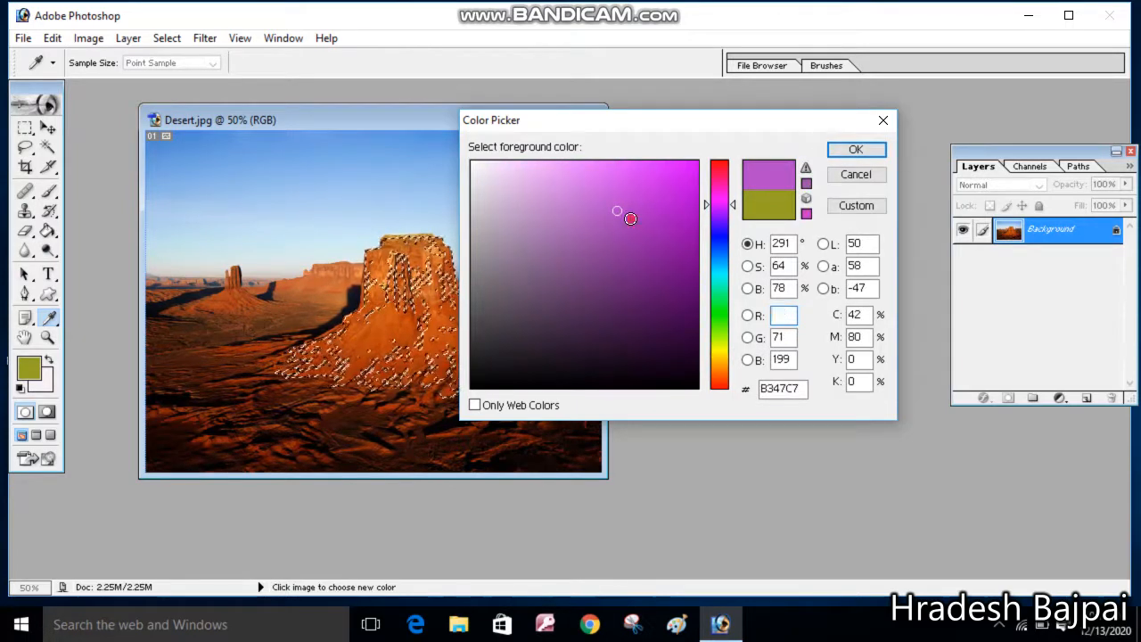
pyautogui.click(854, 150)
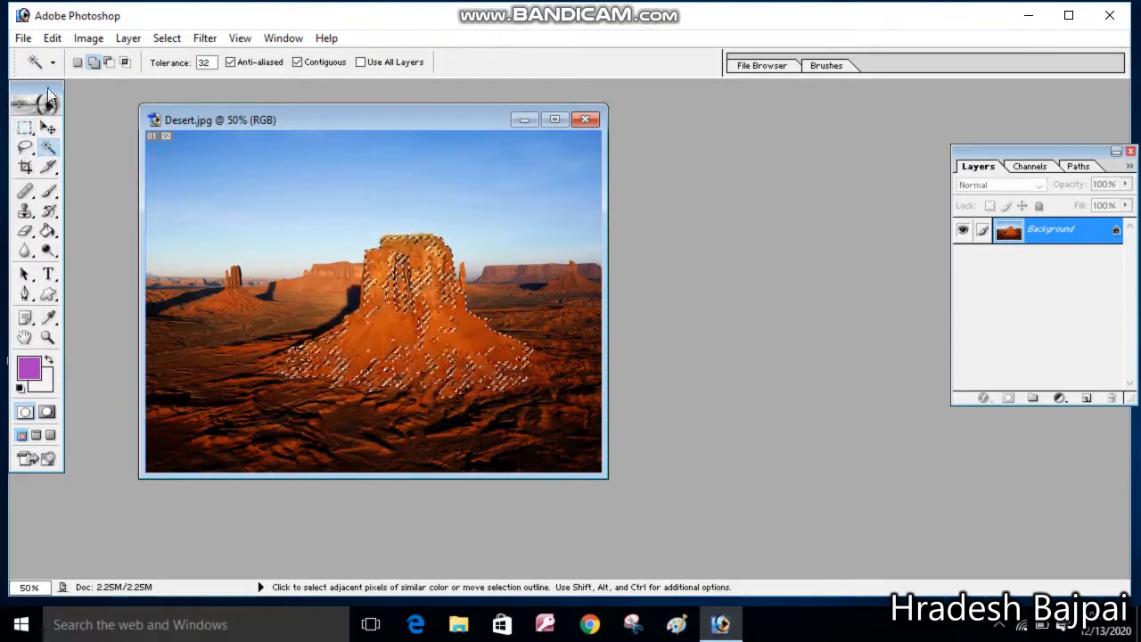
# Switch to the Brush Tool and choose the soft round 17 brush preset
pyautogui.click(49, 192)
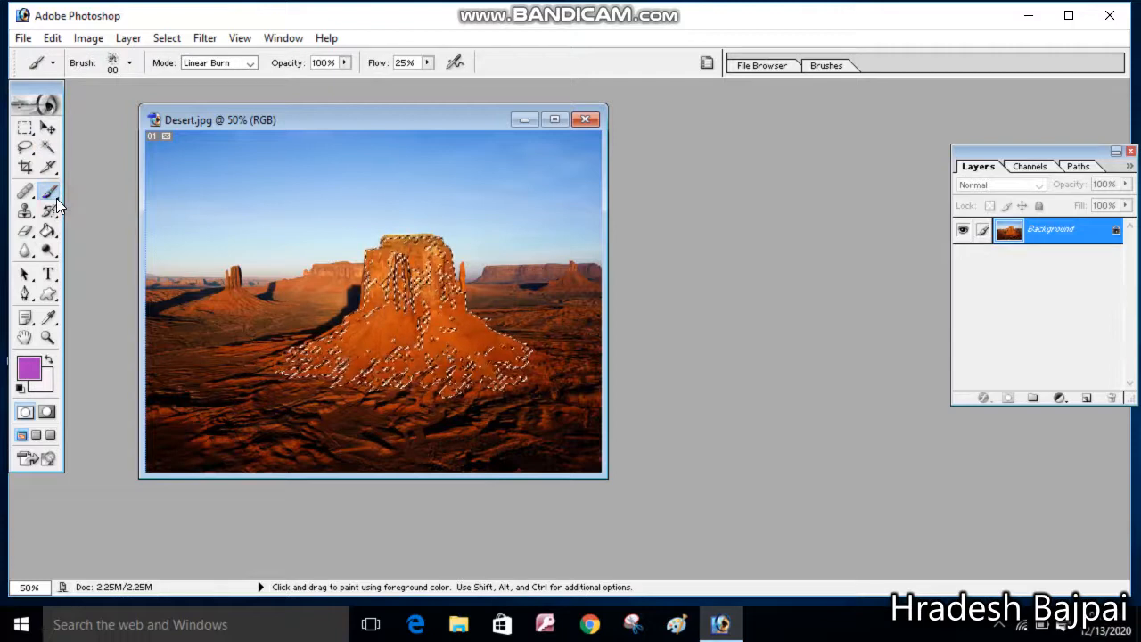
pyautogui.rightClick(56, 198)
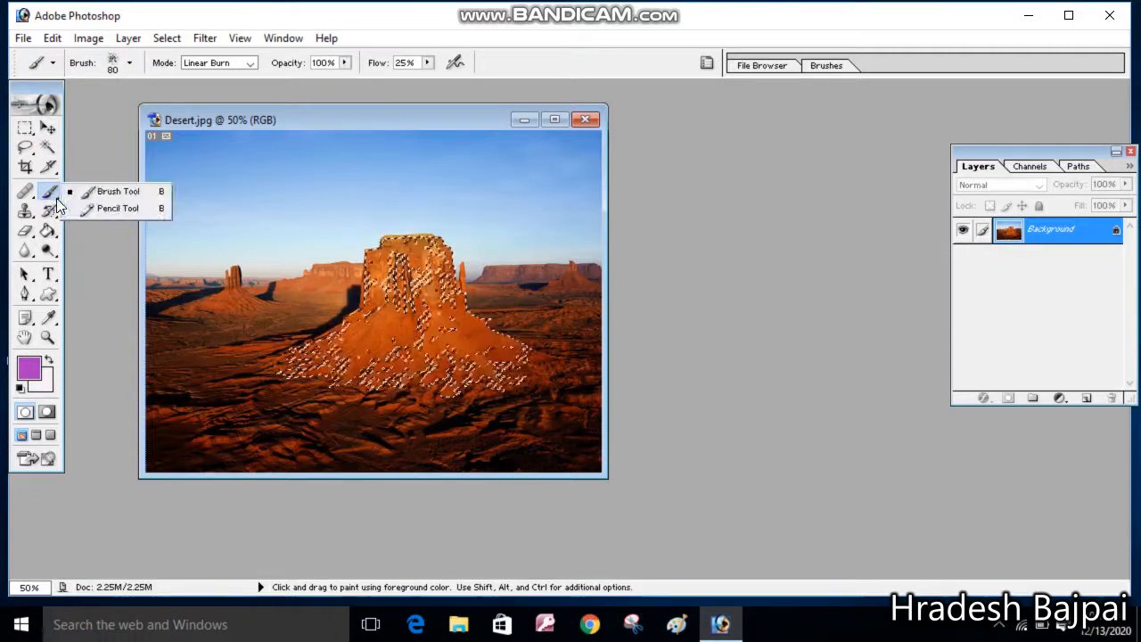
pyautogui.click(117, 190)
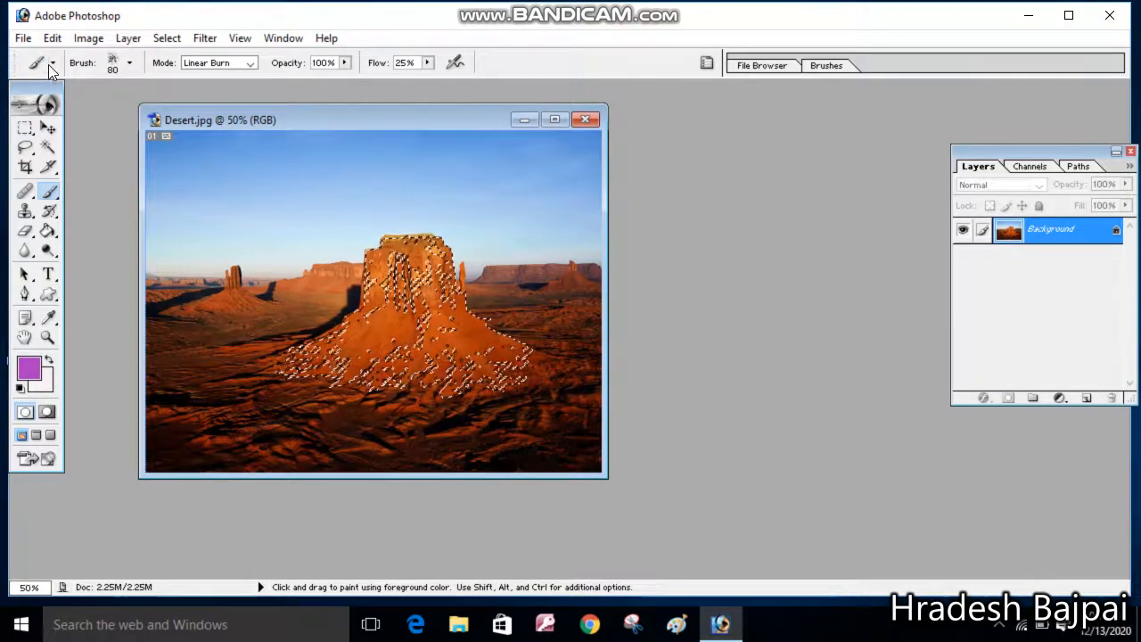
pyautogui.click(129, 65)
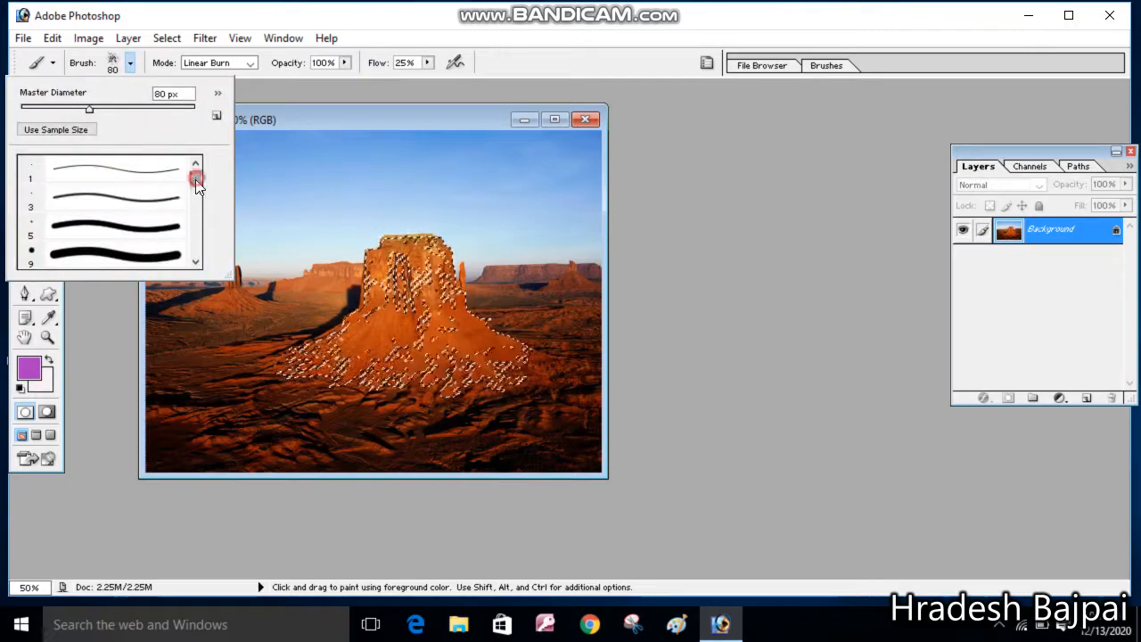
pyautogui.moveTo(194, 179); pyautogui.dragTo(195, 238)
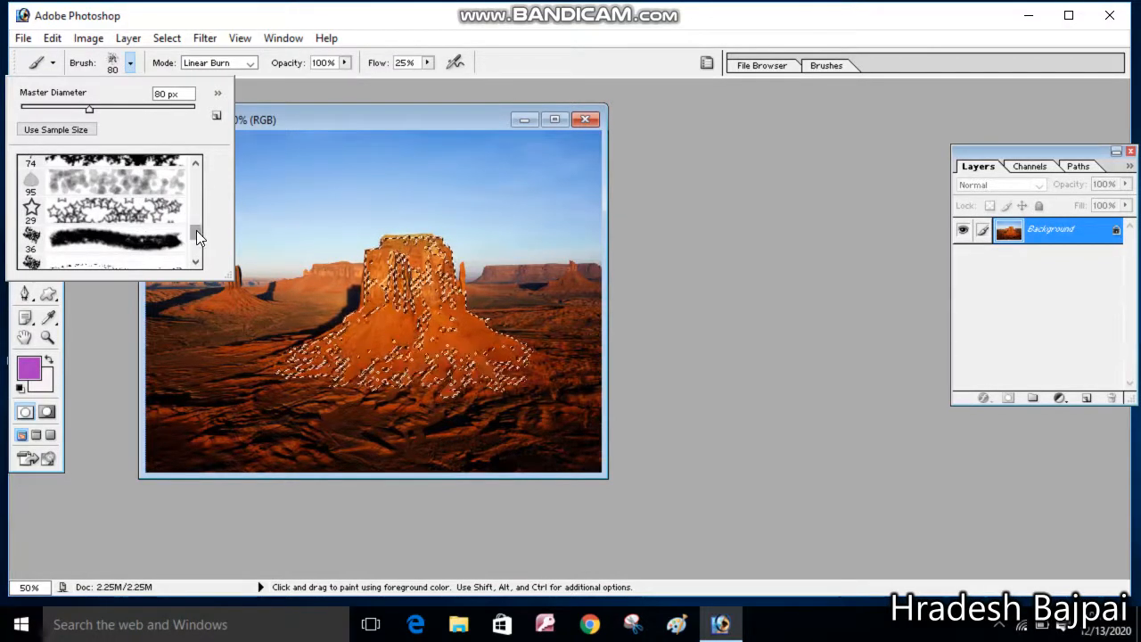
pyautogui.moveTo(196, 230); pyautogui.dragTo(192, 198)
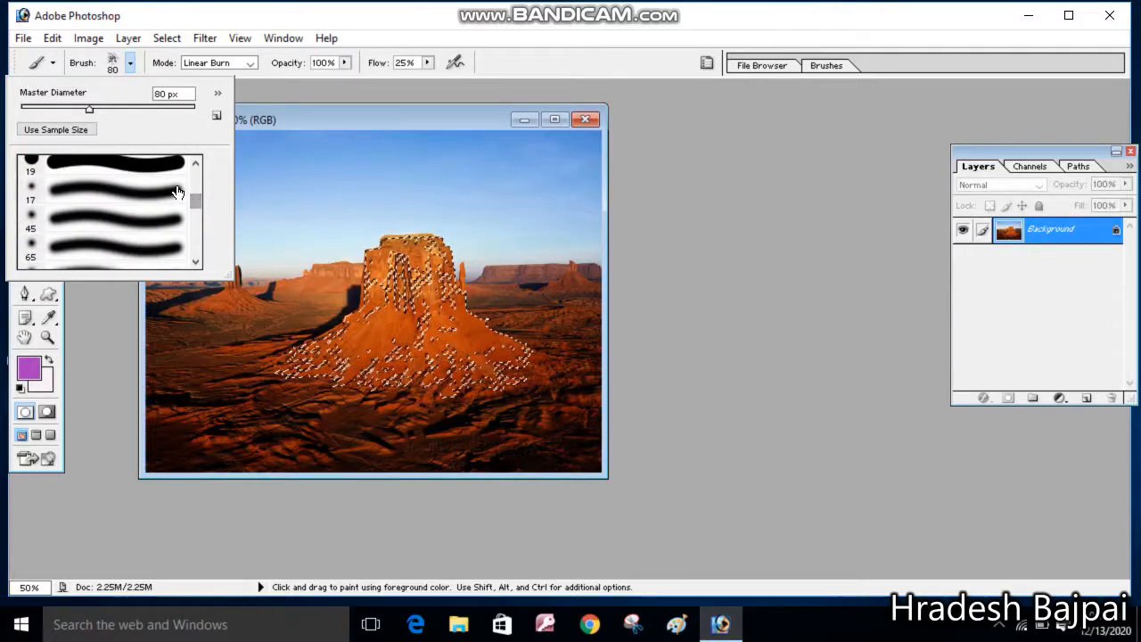
pyautogui.click(169, 195)
pyautogui.click(169, 195)
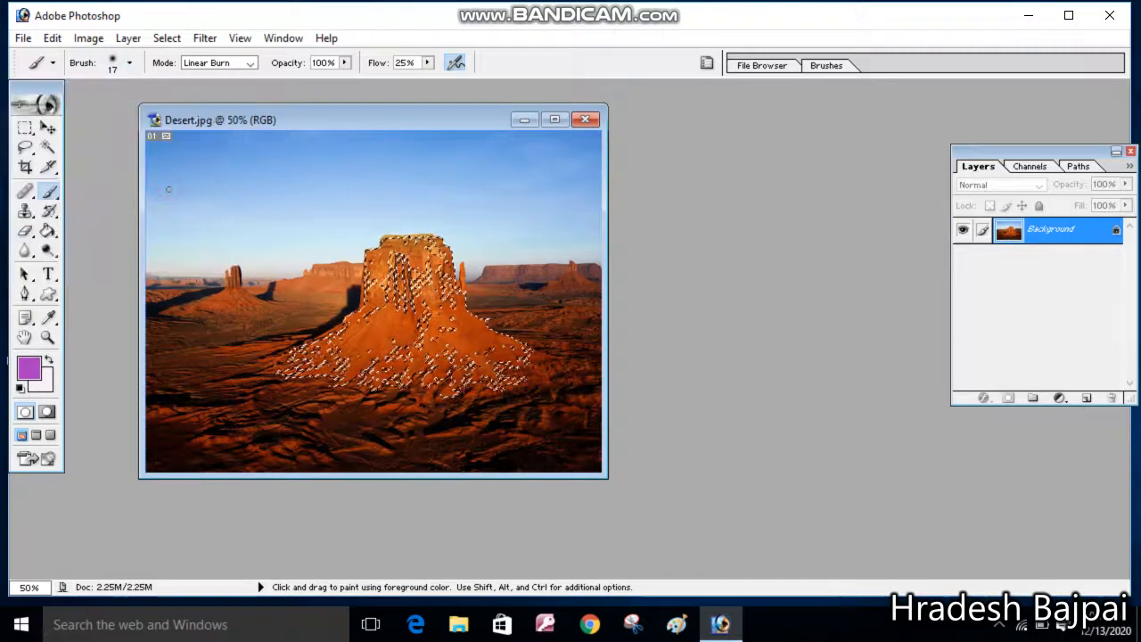
# Set the brush's master diameter to 89 px
pyautogui.click(129, 63)
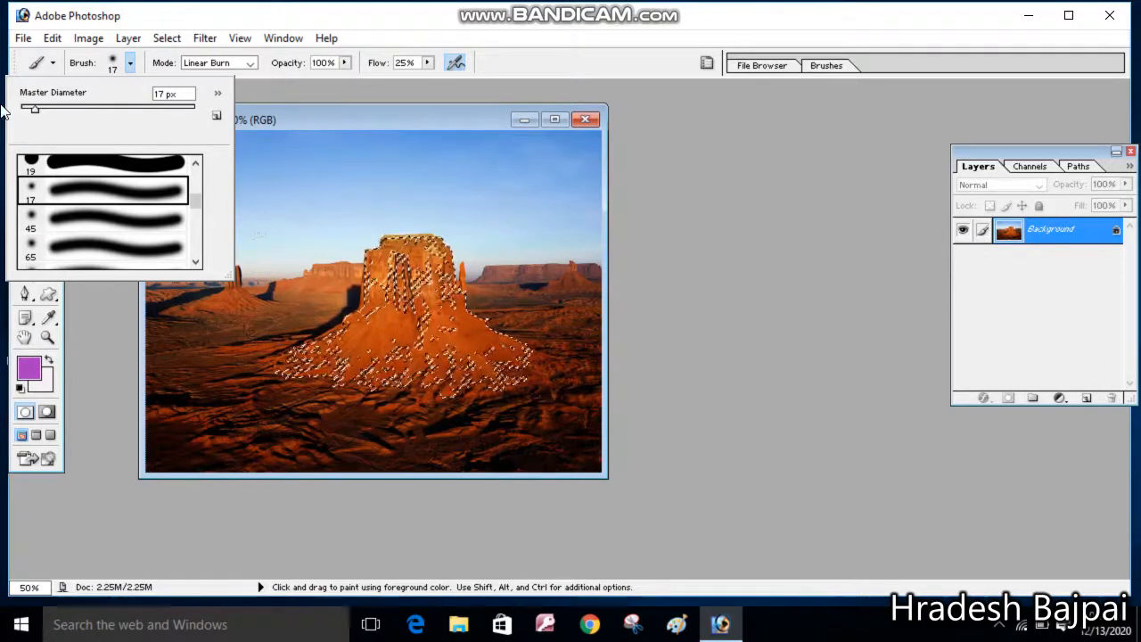
pyautogui.moveTo(35, 108); pyautogui.dragTo(105, 116)
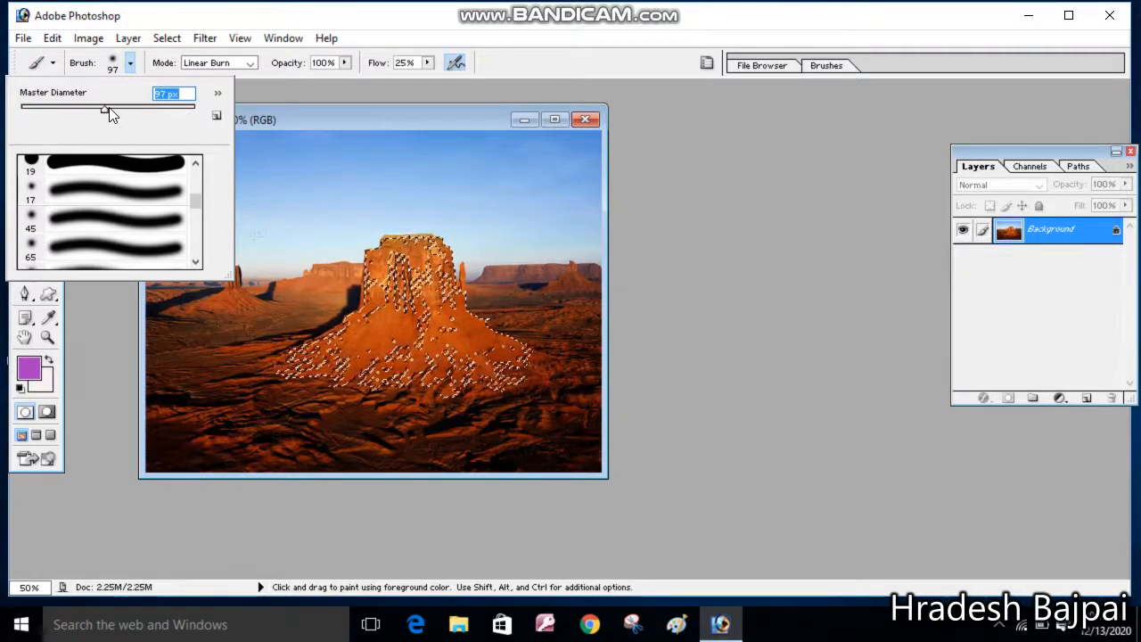
pyautogui.click(109, 109)
pyautogui.moveTo(108, 109); pyautogui.dragTo(98, 109)
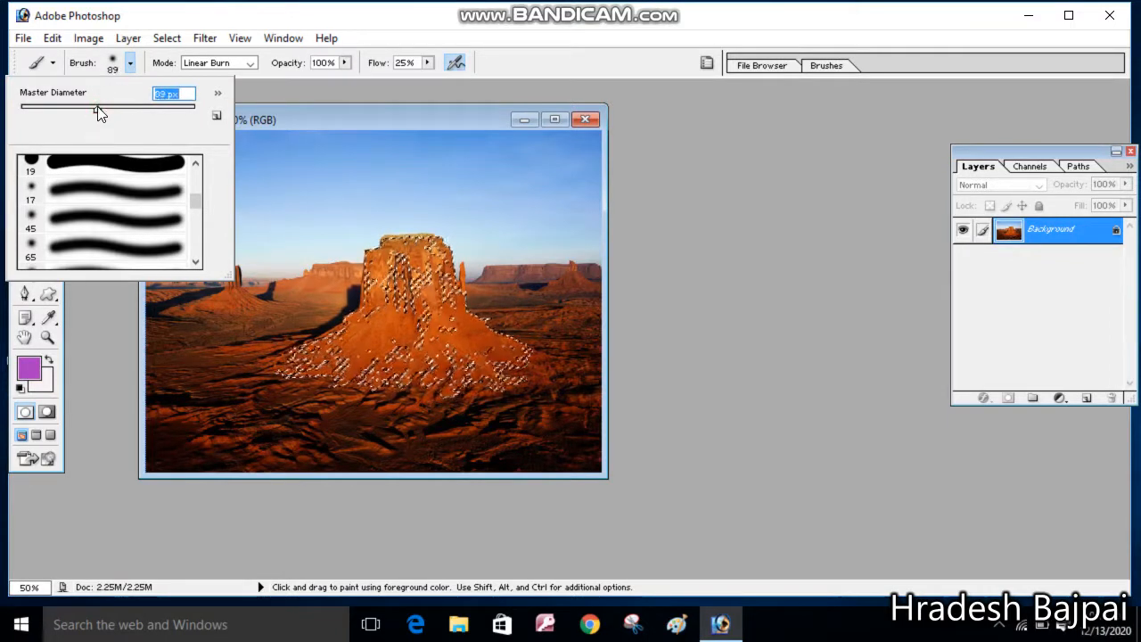
pyautogui.click(288, 90)
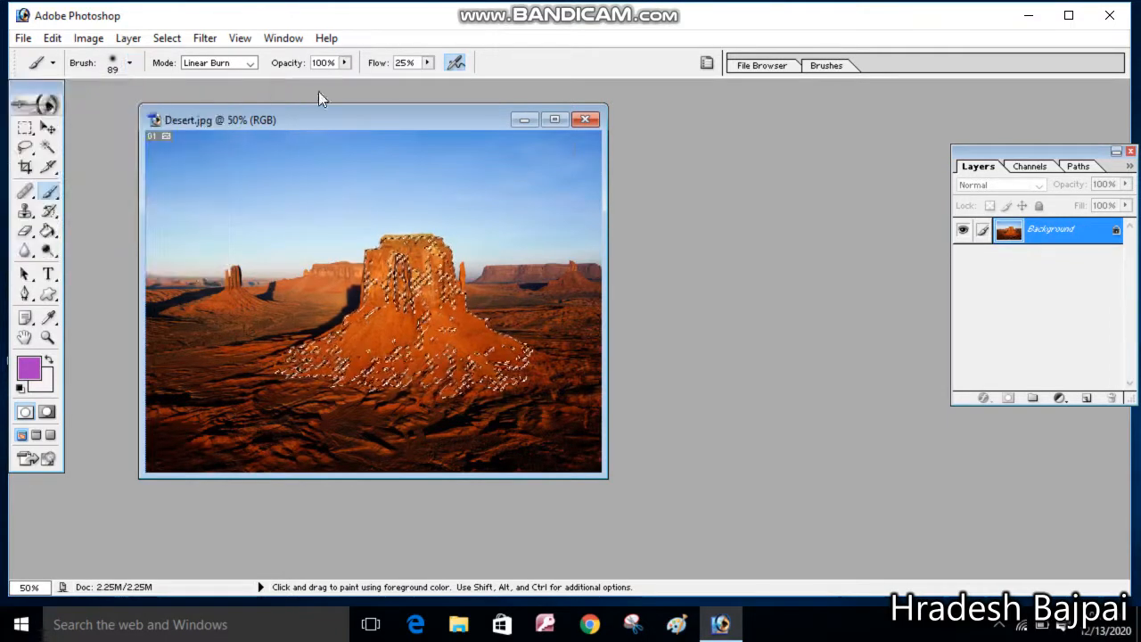
# Paint over the selected butte with the Brush Tool in Linear Burn mode
pyautogui.click(556, 121)
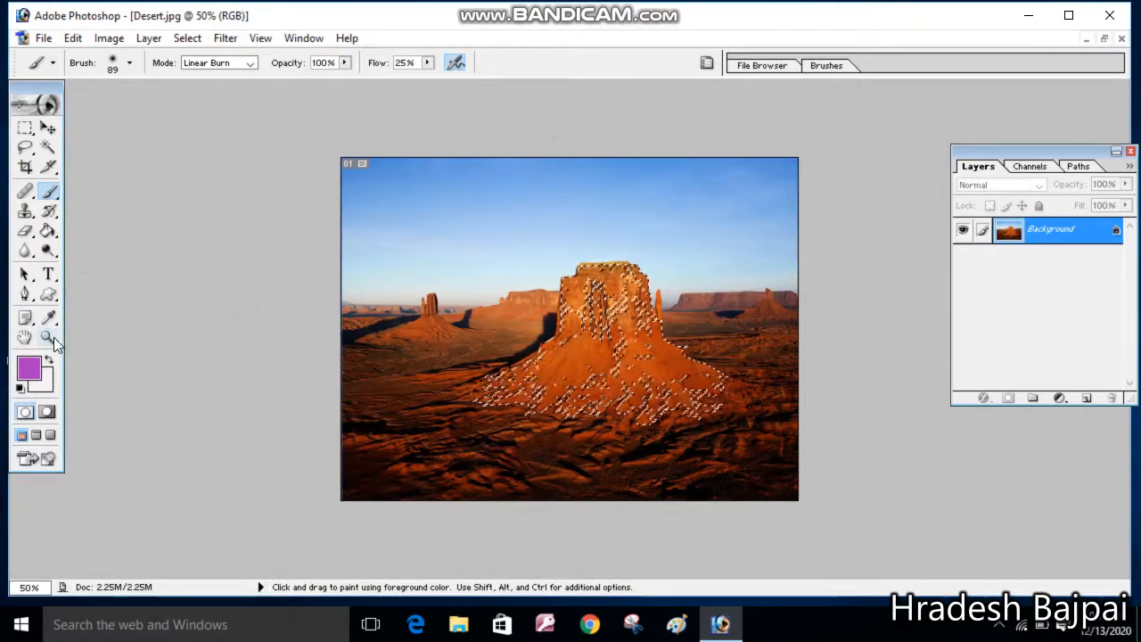
pyautogui.click(52, 337)
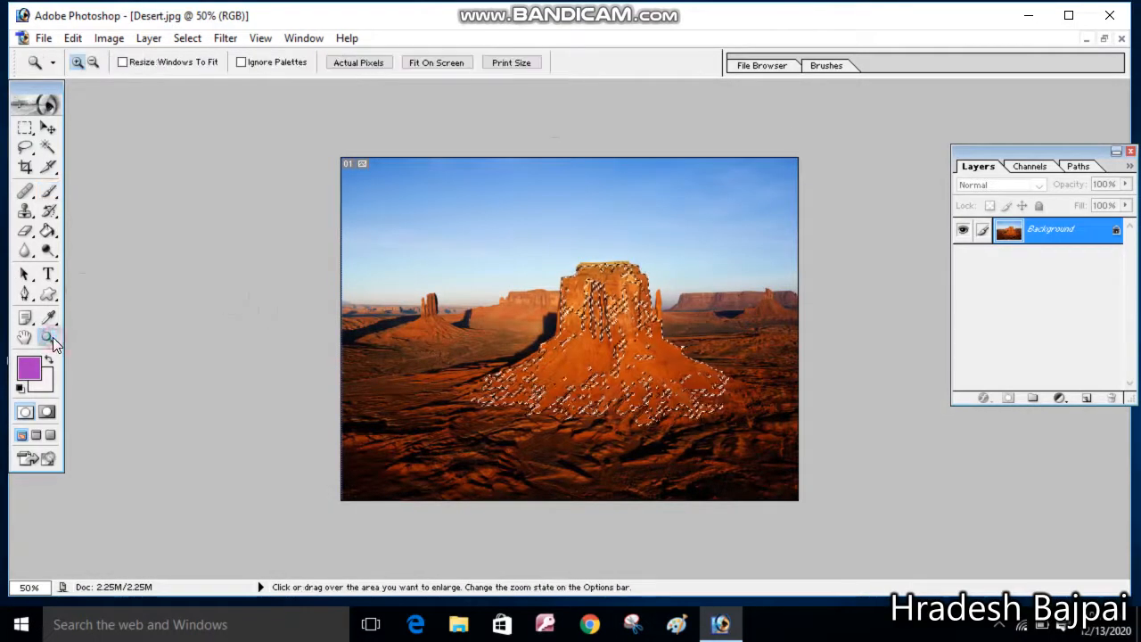
pyautogui.click(449, 211)
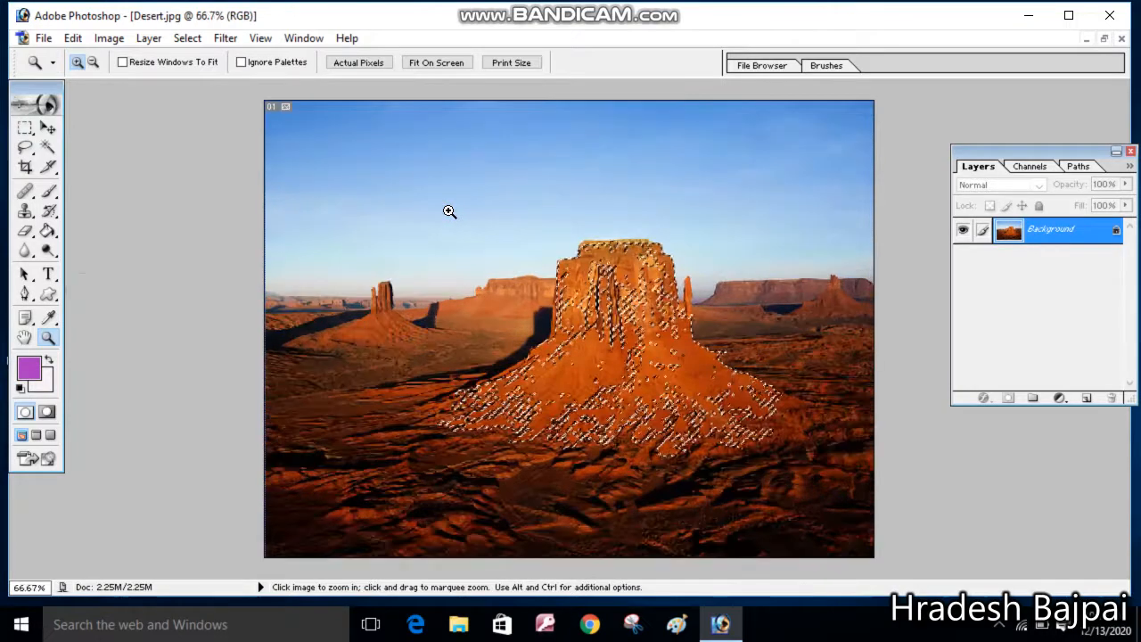
pyautogui.click(49, 192)
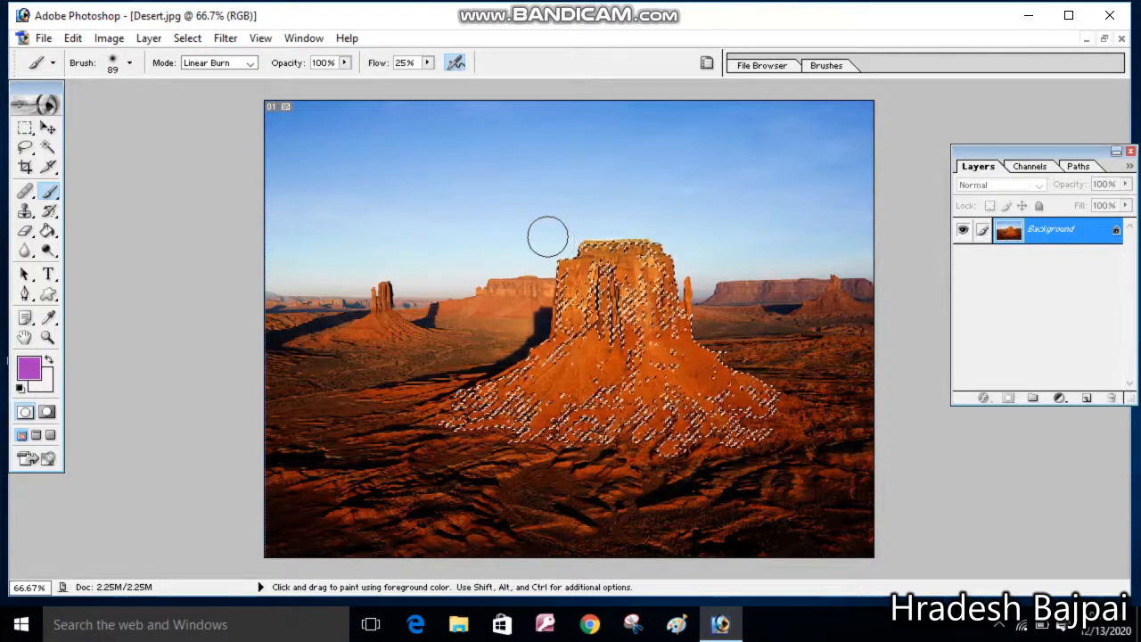
pyautogui.moveTo(584, 290); pyautogui.dragTo(629, 294)
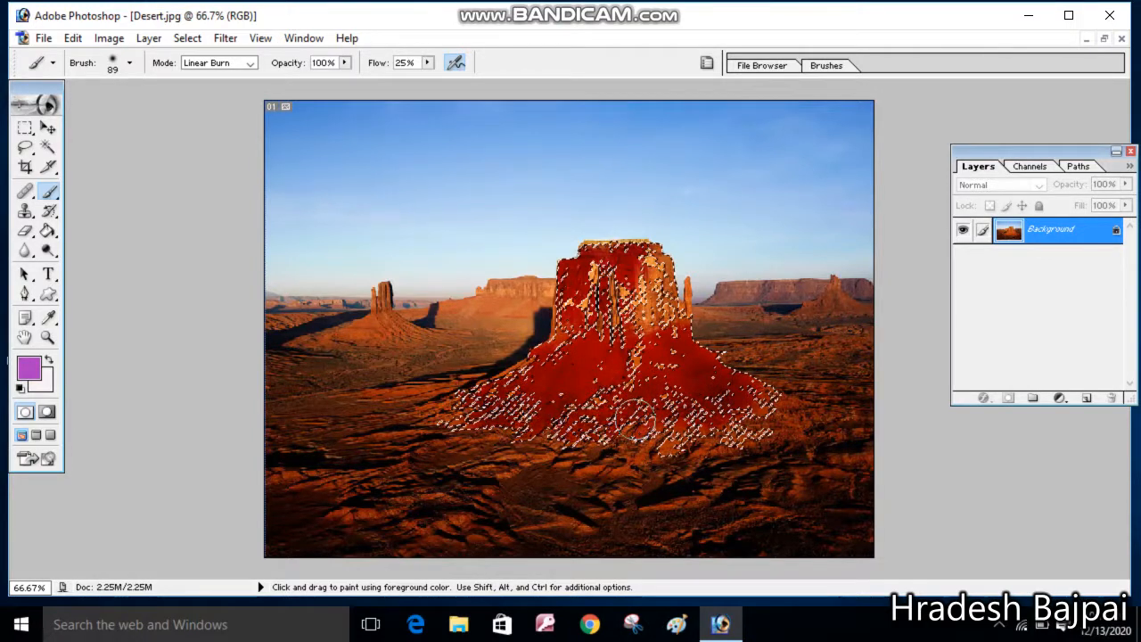
pyautogui.moveTo(707, 426)
pyautogui.mouseDown()
pyautogui.moveTo(649, 321)
pyautogui.moveTo(656, 281)
pyautogui.moveTo(673, 279)
pyautogui.moveTo(609, 267)
pyautogui.moveTo(567, 309)
pyautogui.moveTo(638, 306)
pyautogui.moveTo(595, 293)
pyautogui.moveTo(605, 298)
pyautogui.mouseUp()
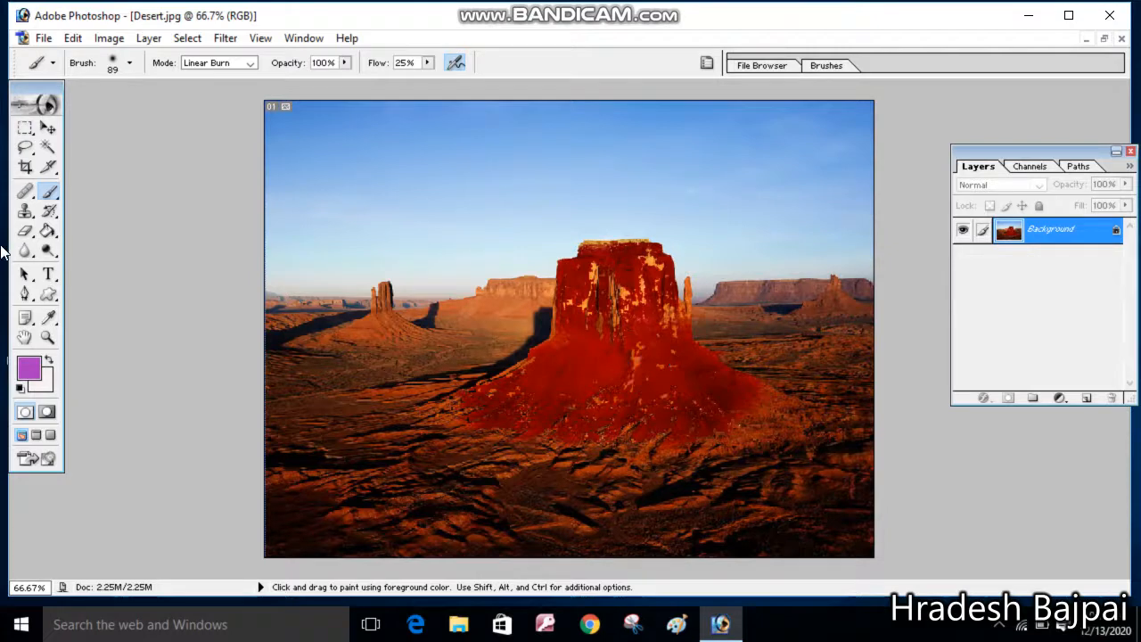
# Draw a wavy stroke across the sky with the Pencil Tool using the 46 px brush preset
pyautogui.rightClick(53, 196)
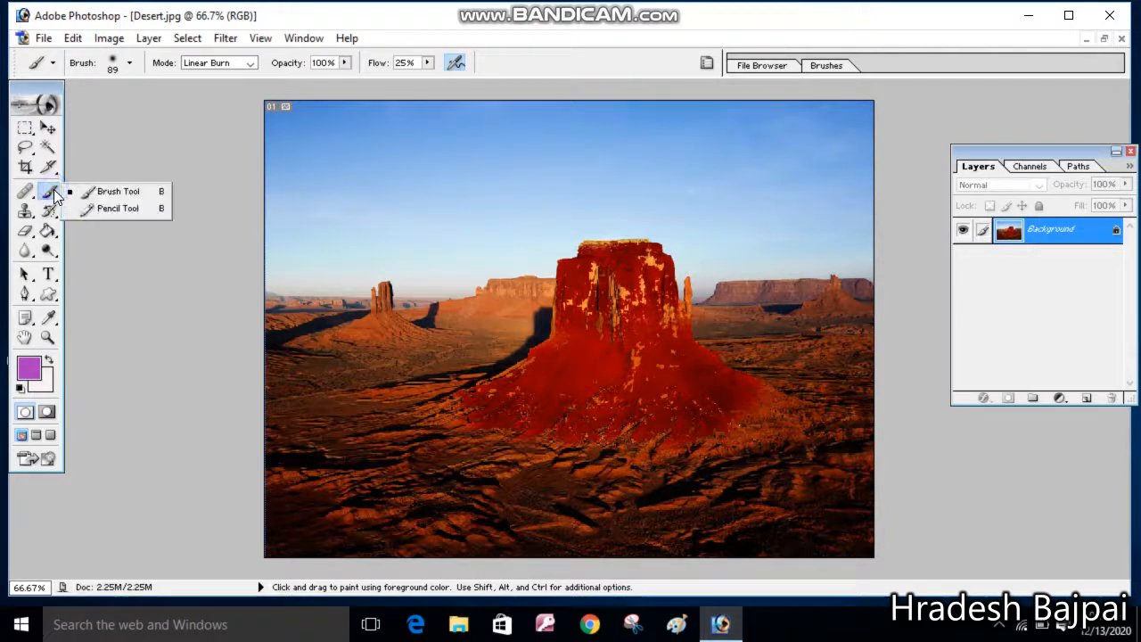
pyautogui.click(89, 211)
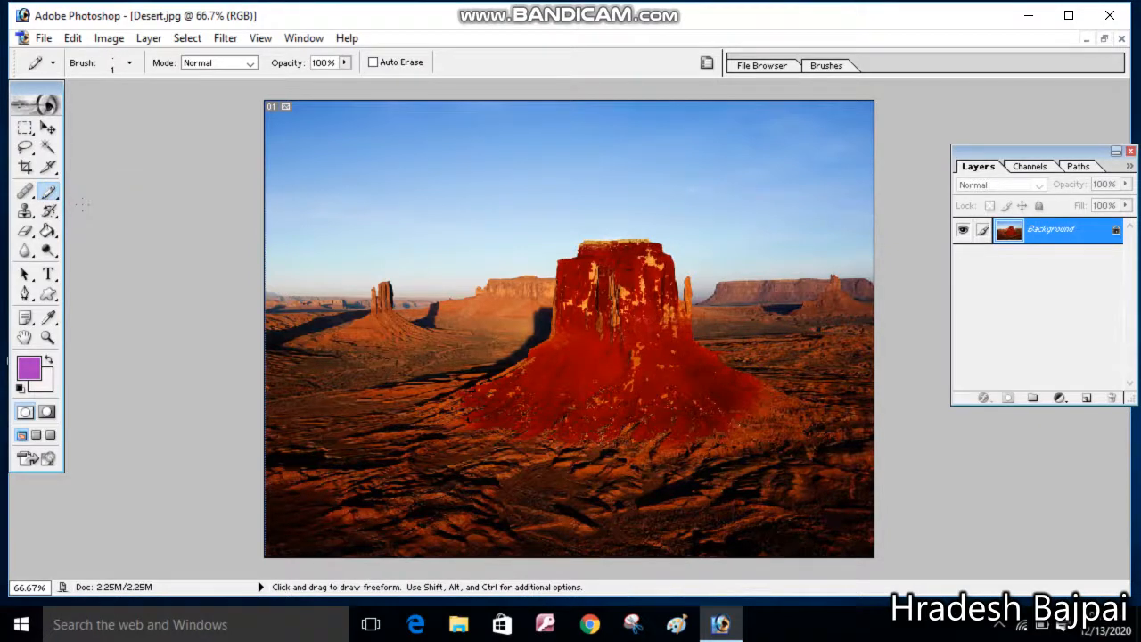
pyautogui.click(129, 63)
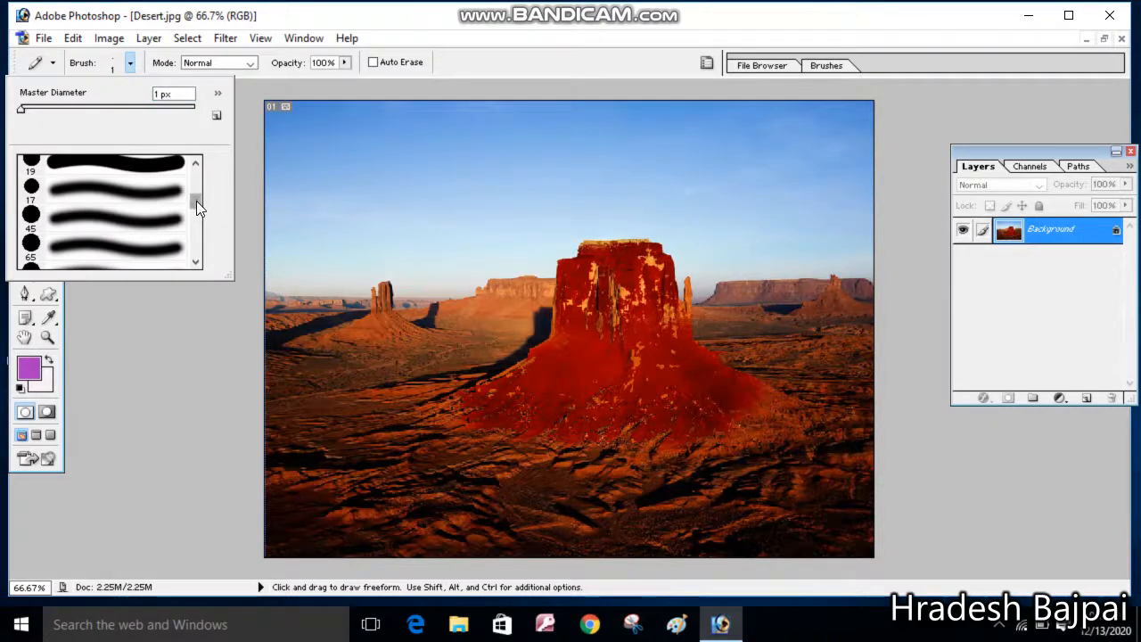
pyautogui.moveTo(196, 201); pyautogui.dragTo(196, 210)
pyautogui.click(157, 230)
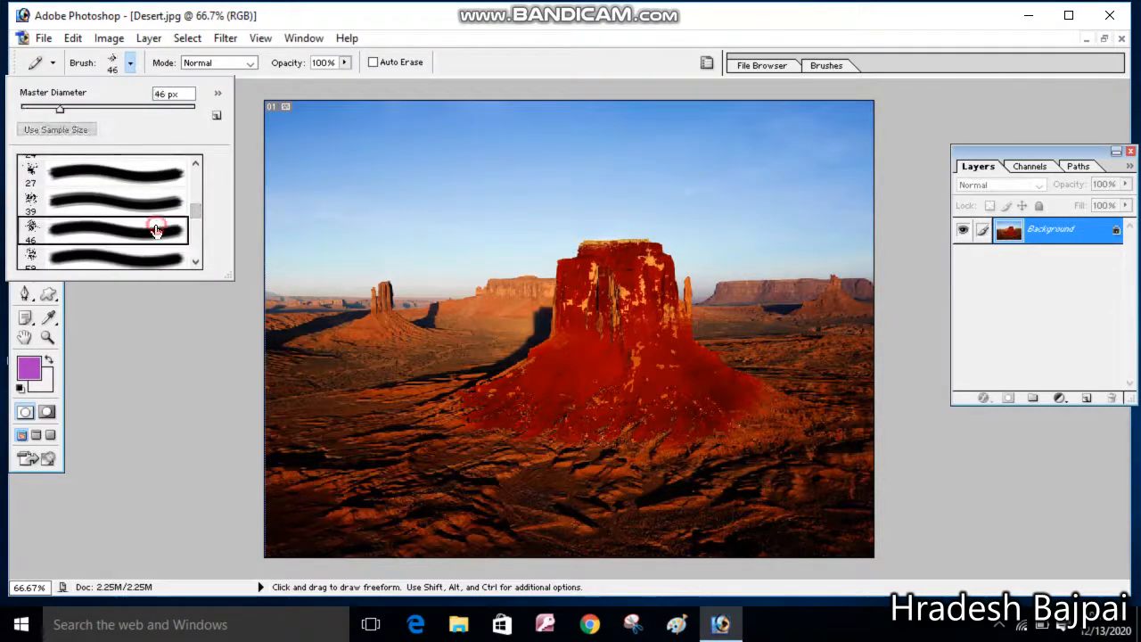
pyautogui.click(339, 175)
pyautogui.moveTo(332, 176)
pyautogui.mouseDown()
pyautogui.moveTo(365, 161)
pyautogui.moveTo(480, 149)
pyautogui.moveTo(531, 165)
pyautogui.moveTo(552, 154)
pyautogui.moveTo(704, 151)
pyautogui.mouseUp()
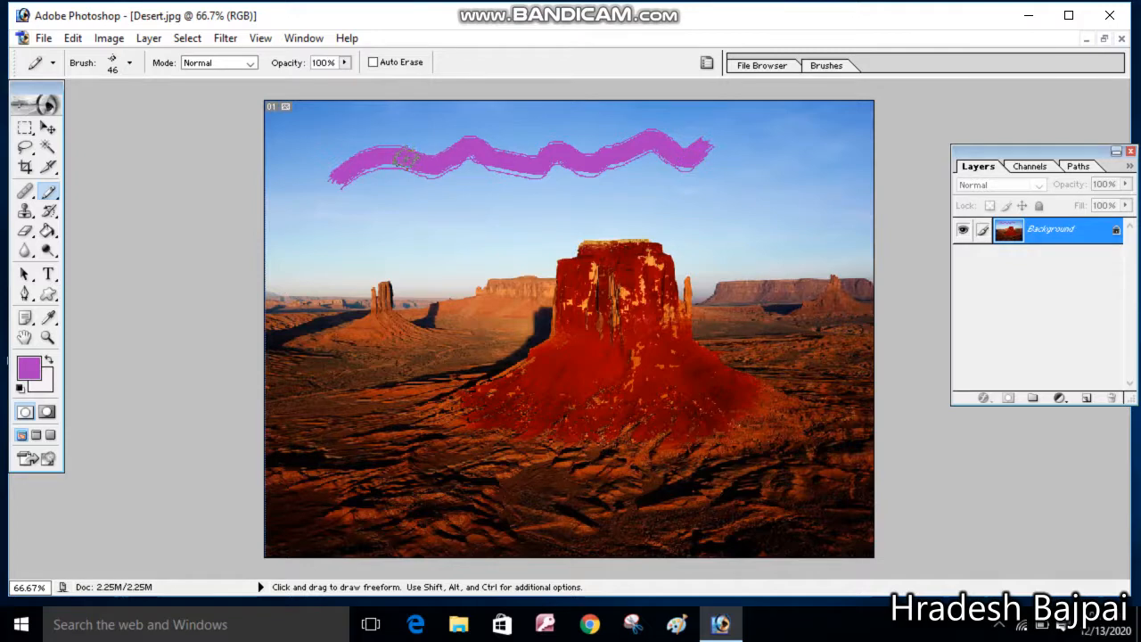
# Undo the pencil stroke
pyautogui.press('ctrl')
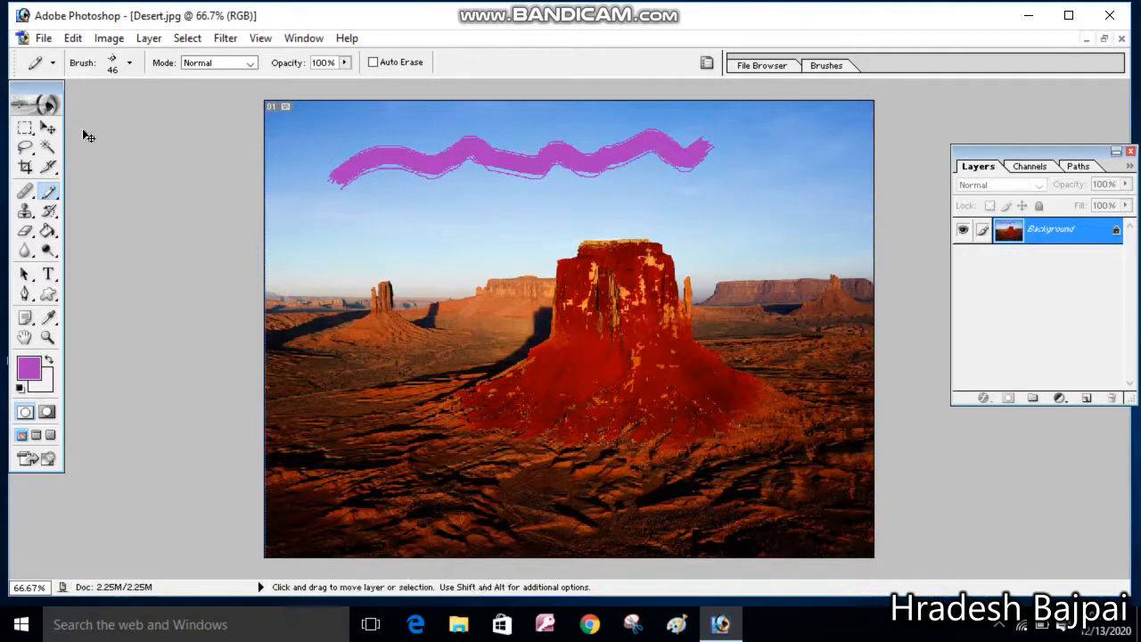
pyautogui.hotkey('ctrl', 'z')
pyautogui.hotkey('ctrl', 'z')
pyautogui.hotkey('ctrl', 'alt', 'z')
pyautogui.hotkey('ctrl', 'alt', 'z')
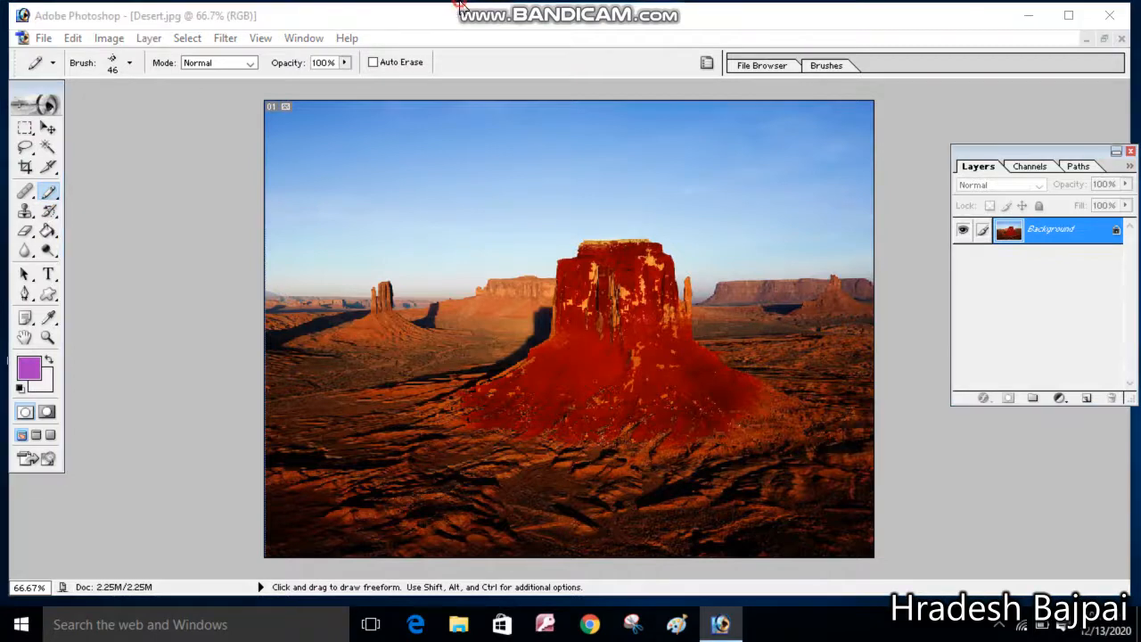
# Restore the butte's original colours by painting over it with the History Brush Tool at 83 px master diameter
pyautogui.moveTo(461, 6)
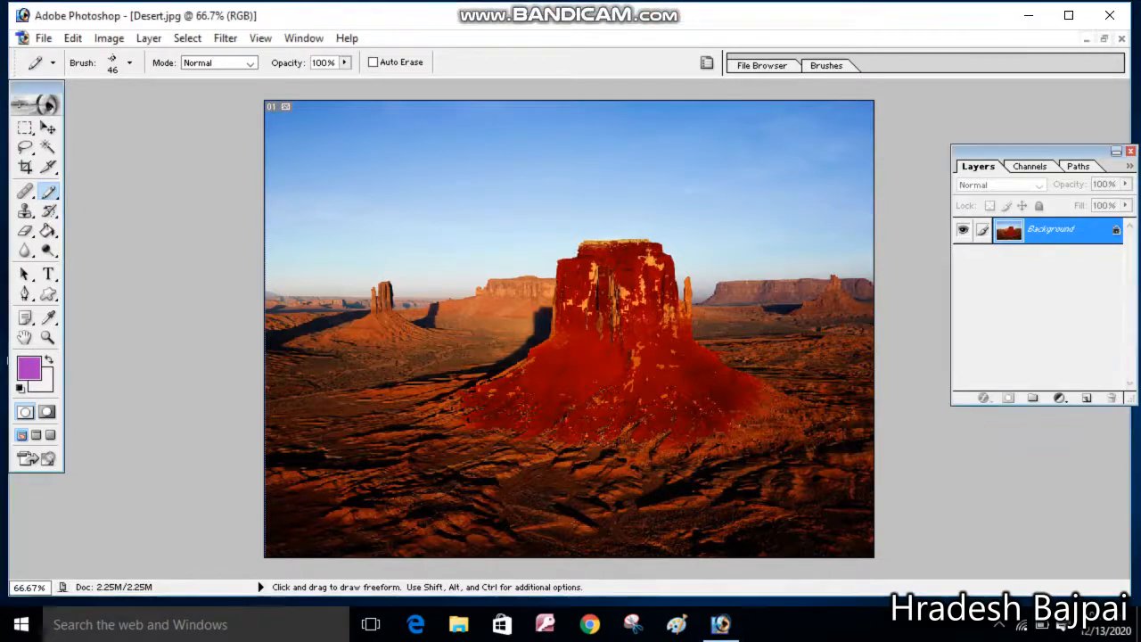
pyautogui.click(58, 214)
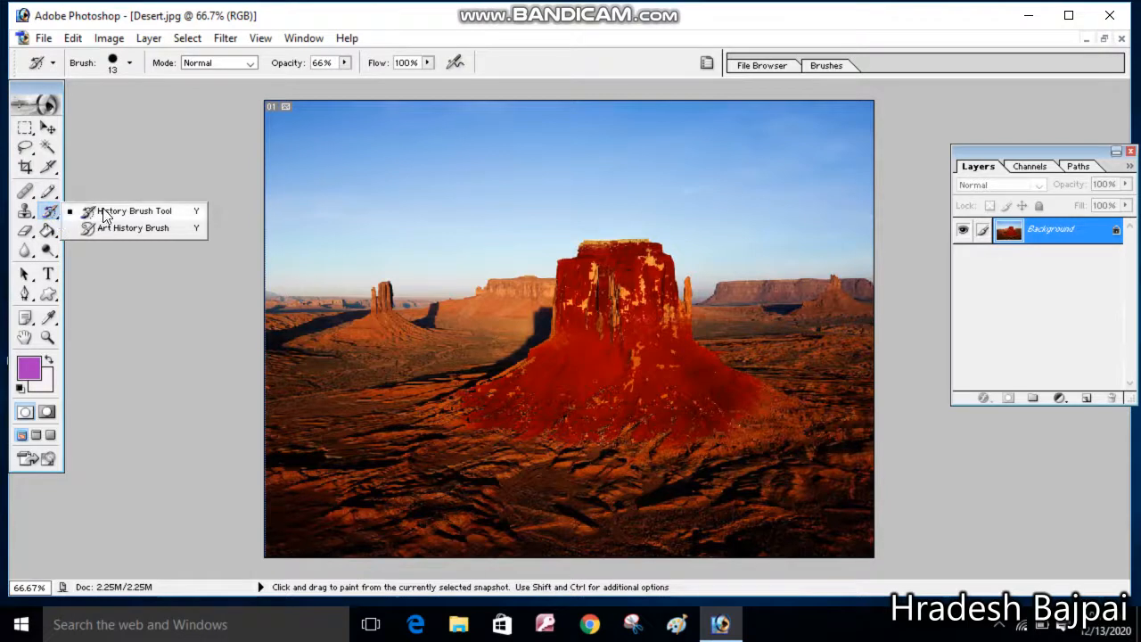
pyautogui.click(93, 211)
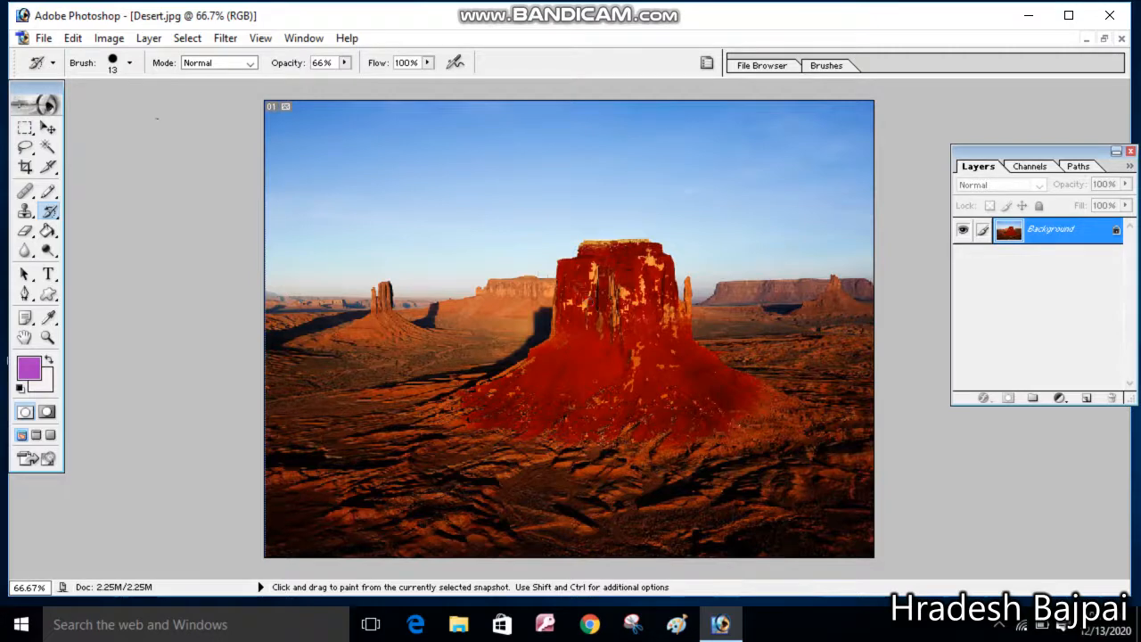
pyautogui.click(51, 214)
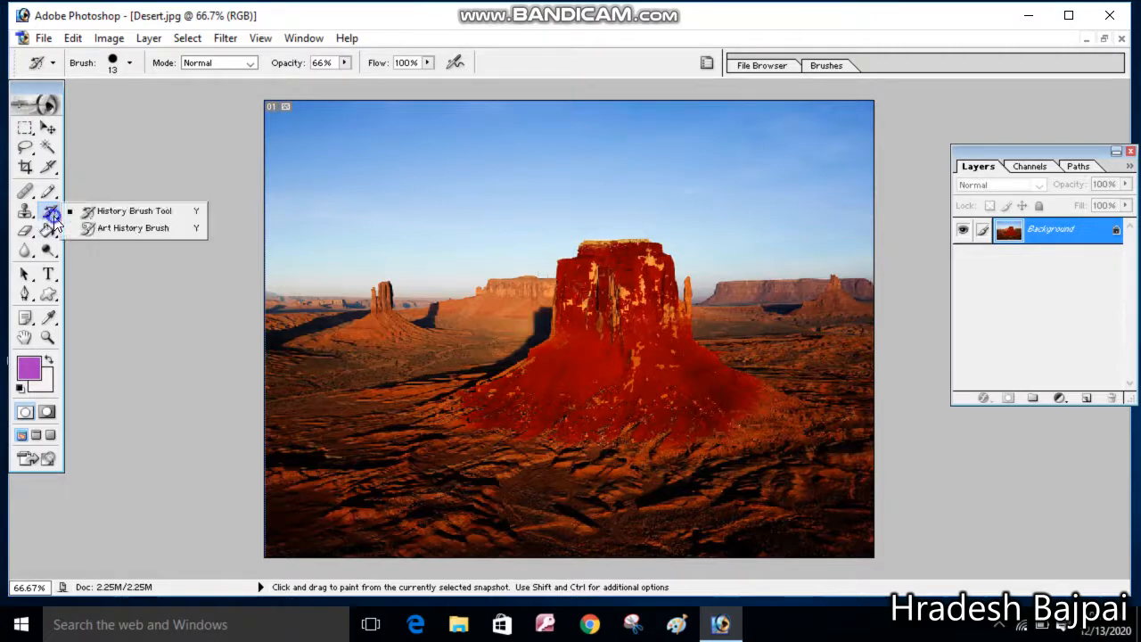
pyautogui.click(85, 212)
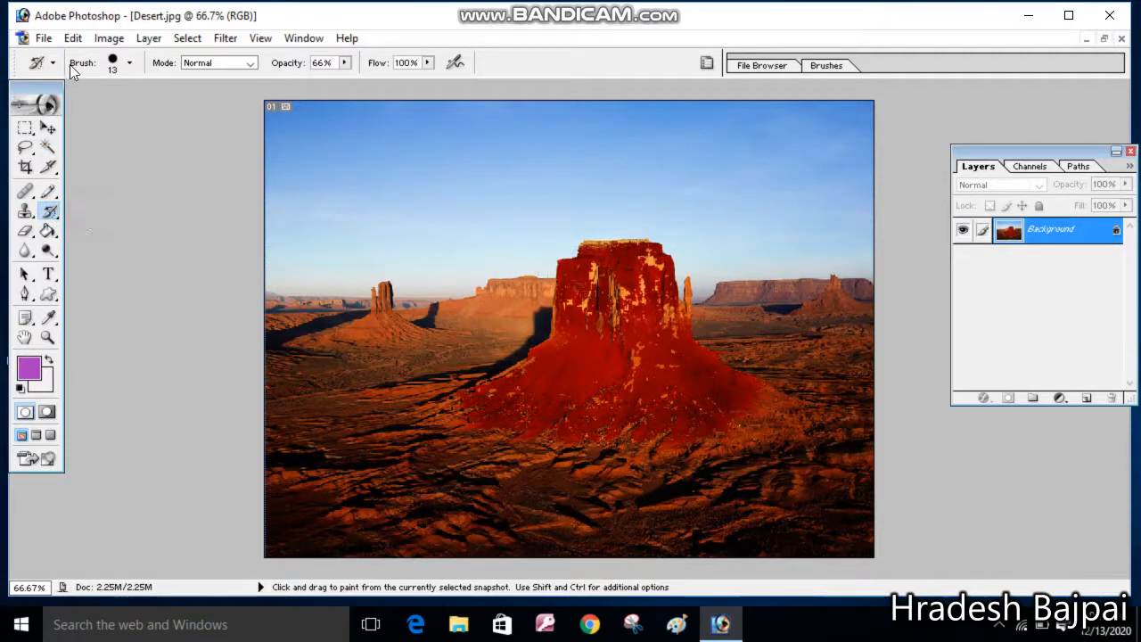
pyautogui.click(127, 64)
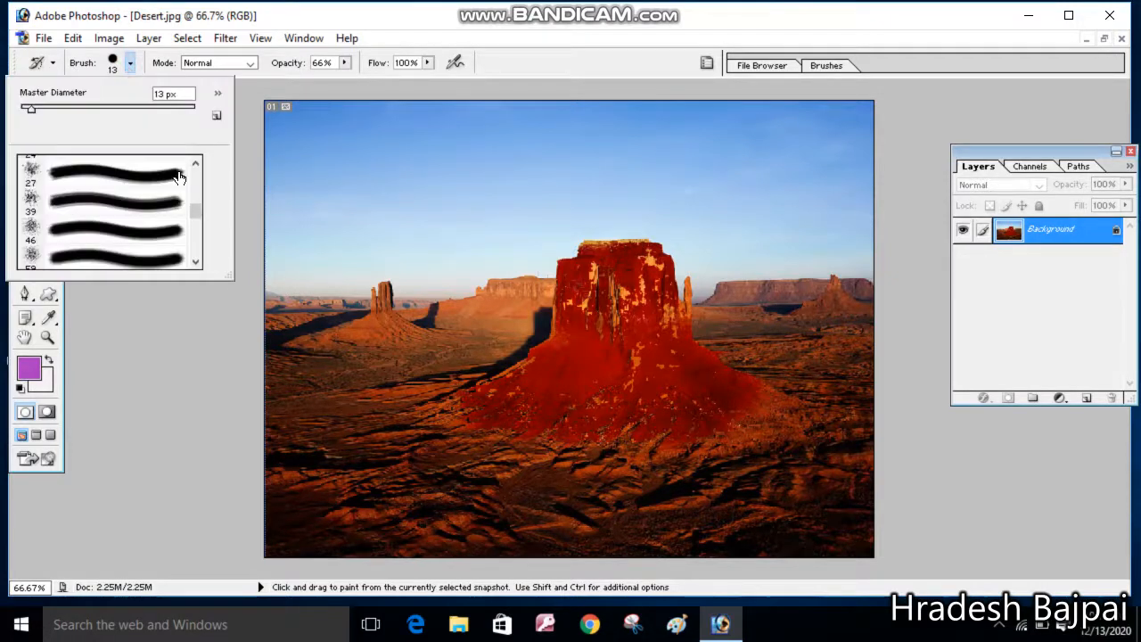
pyautogui.click(94, 108)
pyautogui.moveTo(93, 108); pyautogui.dragTo(91, 108)
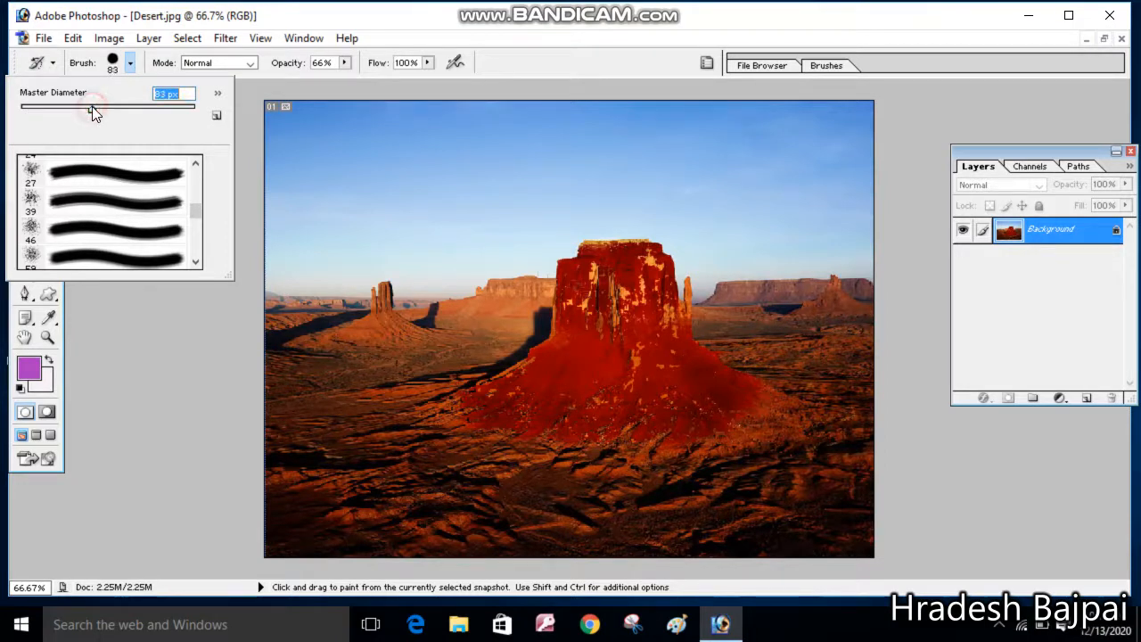
pyautogui.click(131, 64)
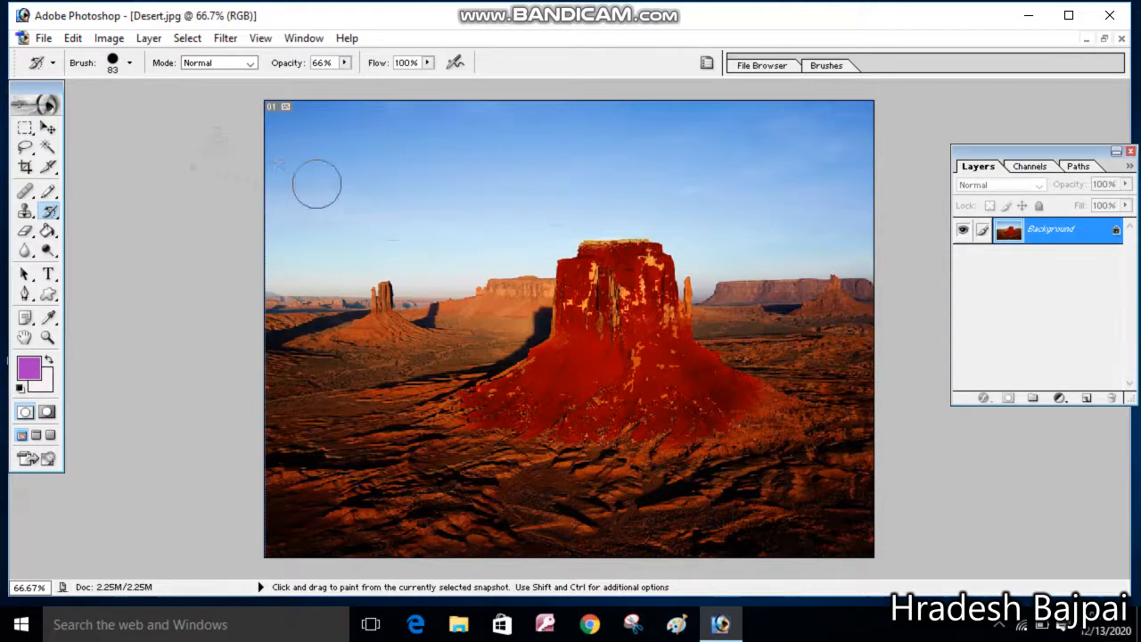
pyautogui.moveTo(510, 209)
pyautogui.mouseDown()
pyautogui.moveTo(644, 260)
pyautogui.moveTo(567, 269)
pyautogui.moveTo(659, 287)
pyautogui.moveTo(633, 305)
pyautogui.moveTo(568, 314)
pyautogui.moveTo(577, 323)
pyautogui.moveTo(673, 329)
pyautogui.moveTo(666, 343)
pyautogui.moveTo(539, 364)
pyautogui.moveTo(485, 397)
pyautogui.moveTo(541, 376)
pyautogui.moveTo(754, 354)
pyautogui.moveTo(749, 374)
pyautogui.moveTo(644, 372)
pyautogui.moveTo(506, 400)
pyautogui.moveTo(754, 399)
pyautogui.moveTo(729, 416)
pyautogui.moveTo(640, 423)
pyautogui.moveTo(429, 419)
pyautogui.moveTo(444, 430)
pyautogui.moveTo(549, 446)
pyautogui.moveTo(734, 408)
pyautogui.moveTo(639, 437)
pyautogui.moveTo(704, 292)
pyautogui.moveTo(684, 261)
pyautogui.moveTo(696, 248)
pyautogui.moveTo(645, 248)
pyautogui.mouseUp()
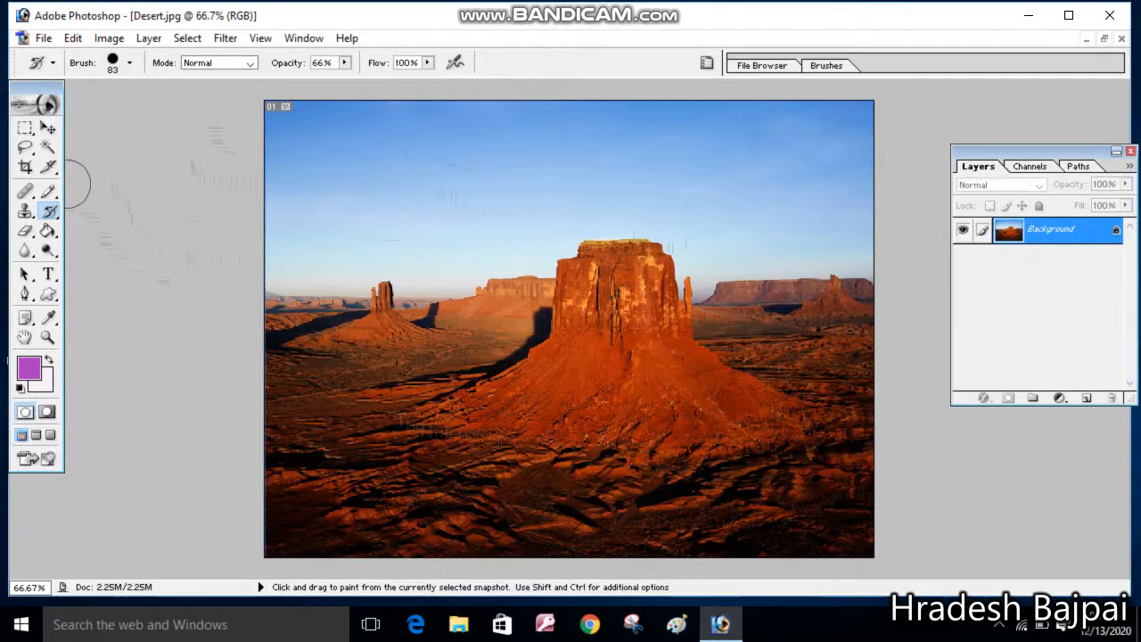
# Open spot.PNG from the Desktop
pyautogui.click(1104, 40)
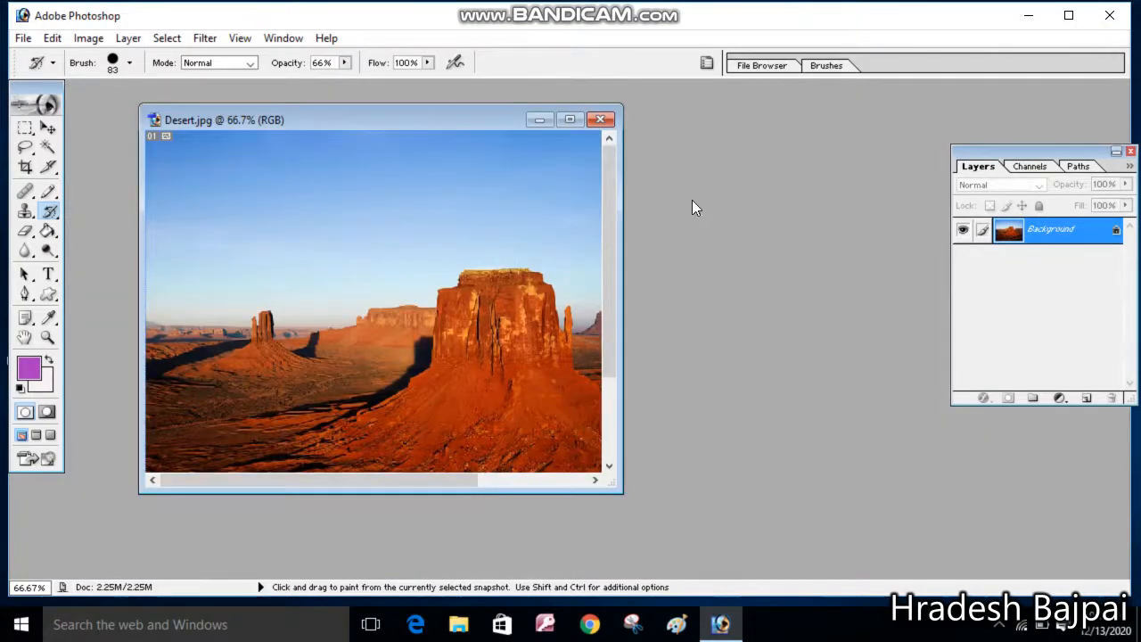
pyautogui.doubleClick(728, 203)
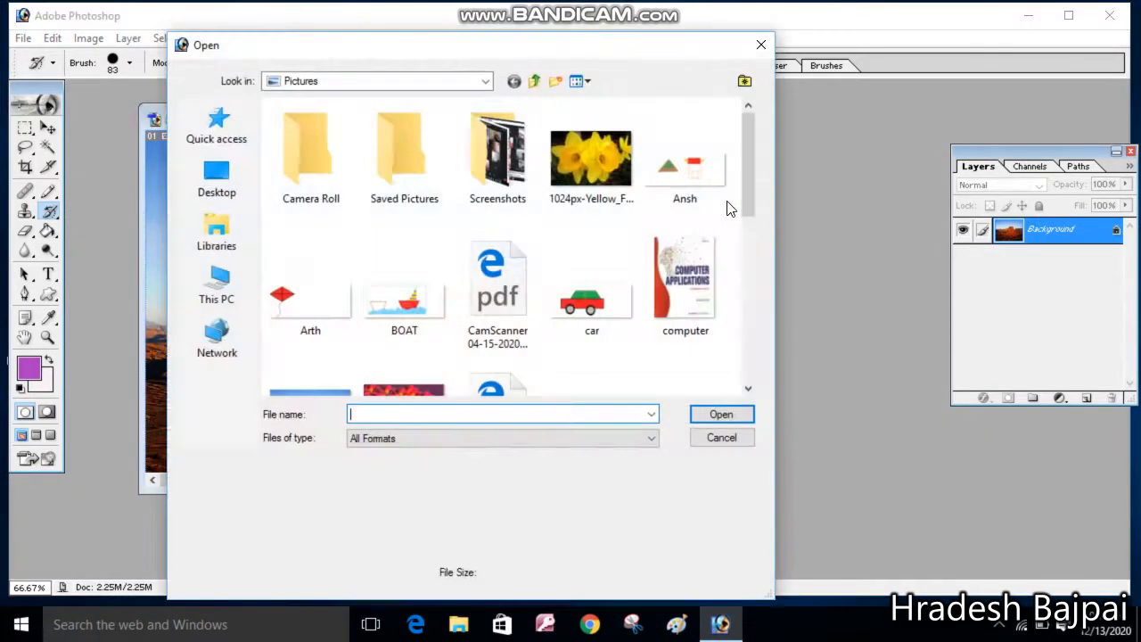
pyautogui.click(216, 183)
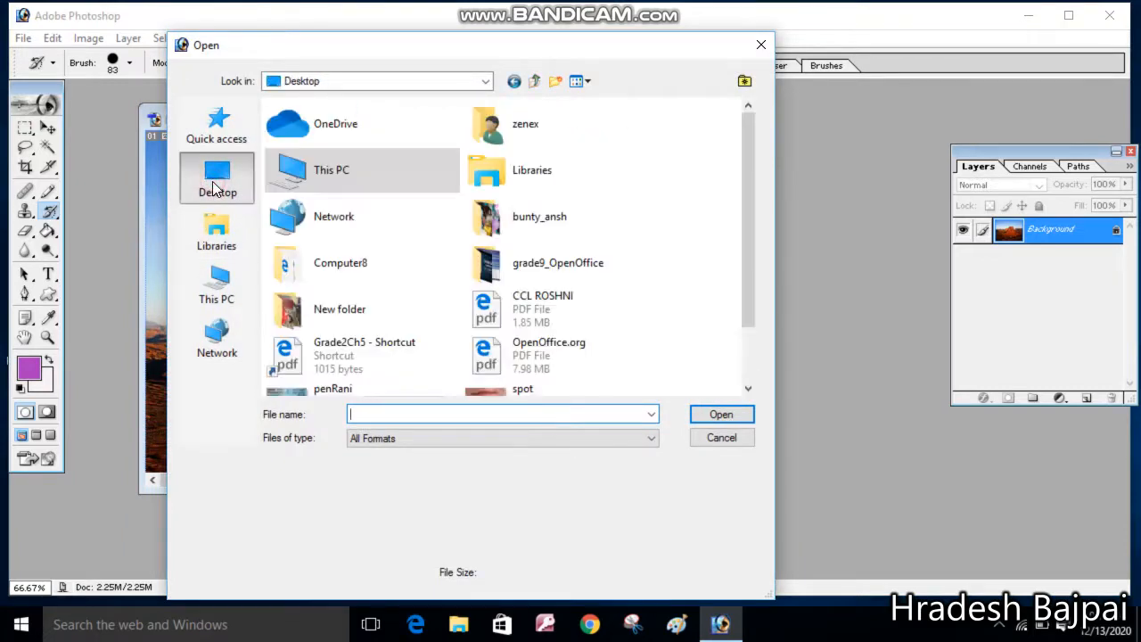
pyautogui.moveTo(750, 196); pyautogui.dragTo(751, 247)
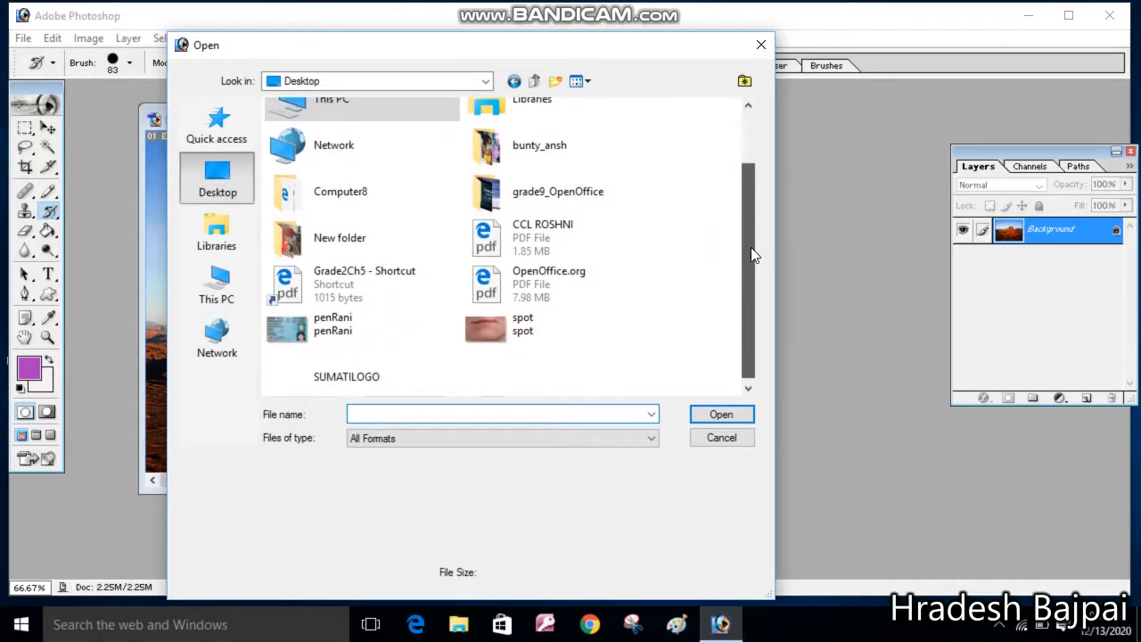
pyautogui.click(553, 328)
pyautogui.click(717, 416)
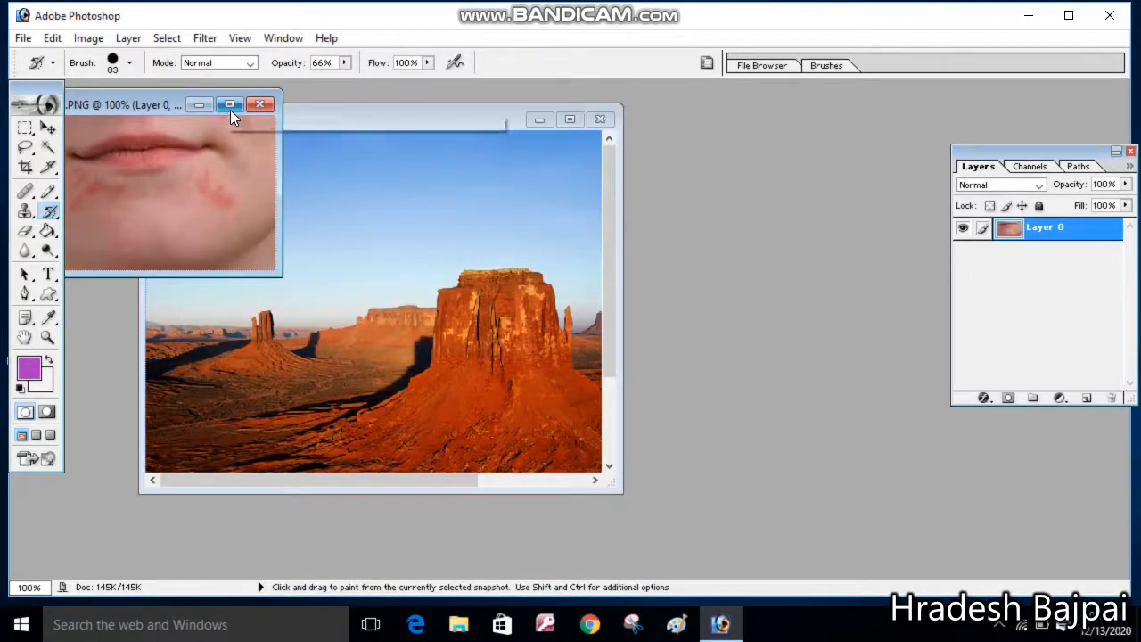
# Select the Healing Brush and set its source point on clear skin below the right side of the chin
pyautogui.click(229, 106)
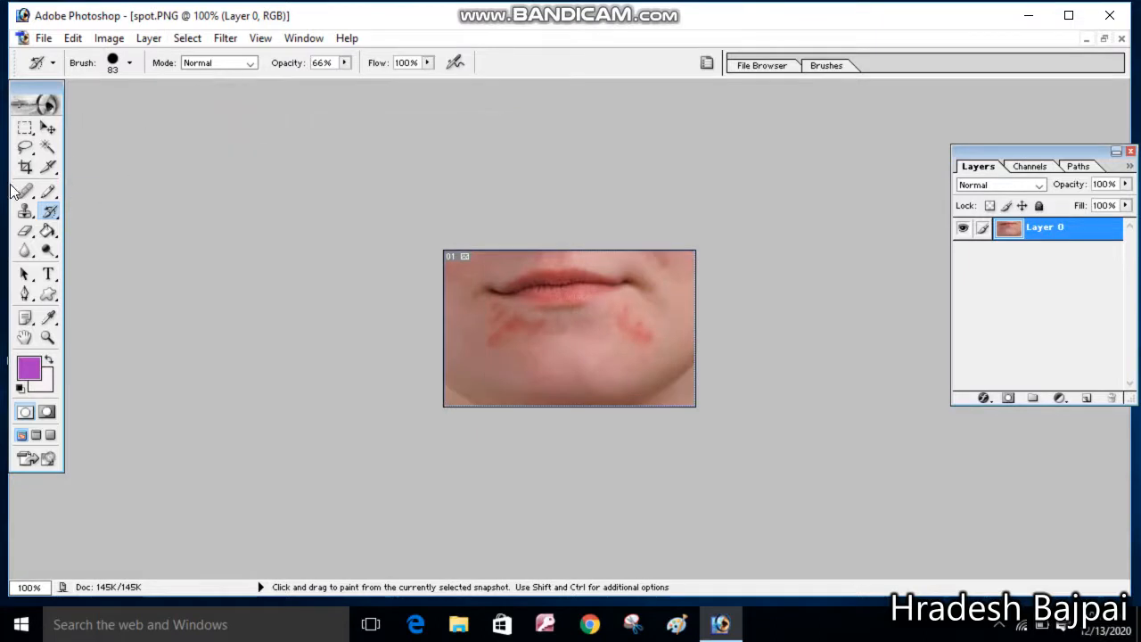
pyautogui.click(49, 337)
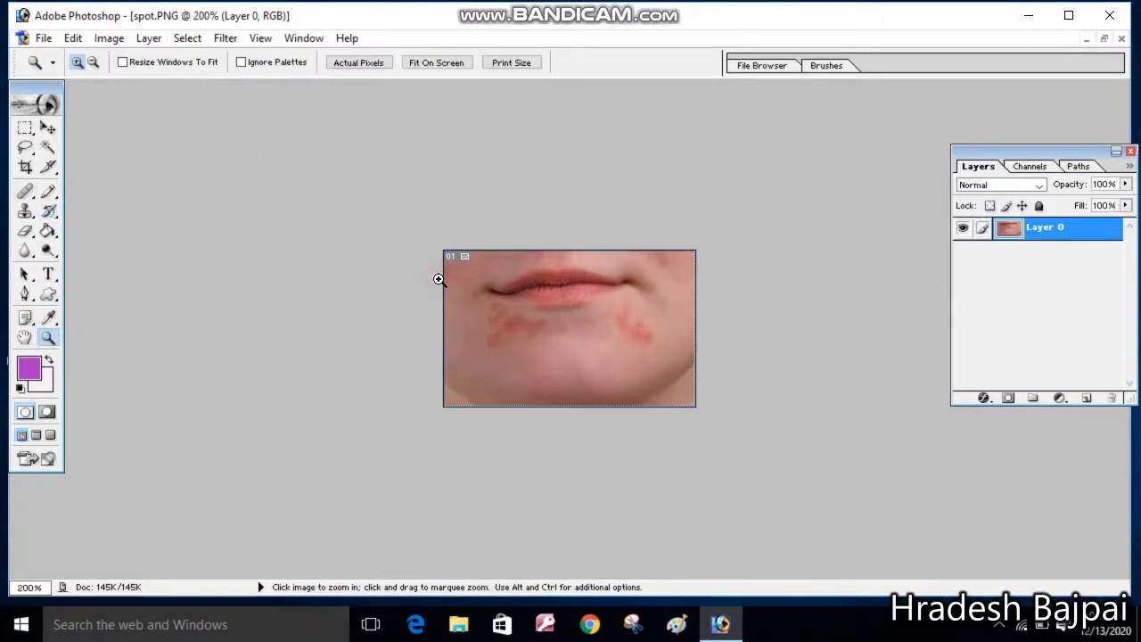
pyautogui.click(437, 278)
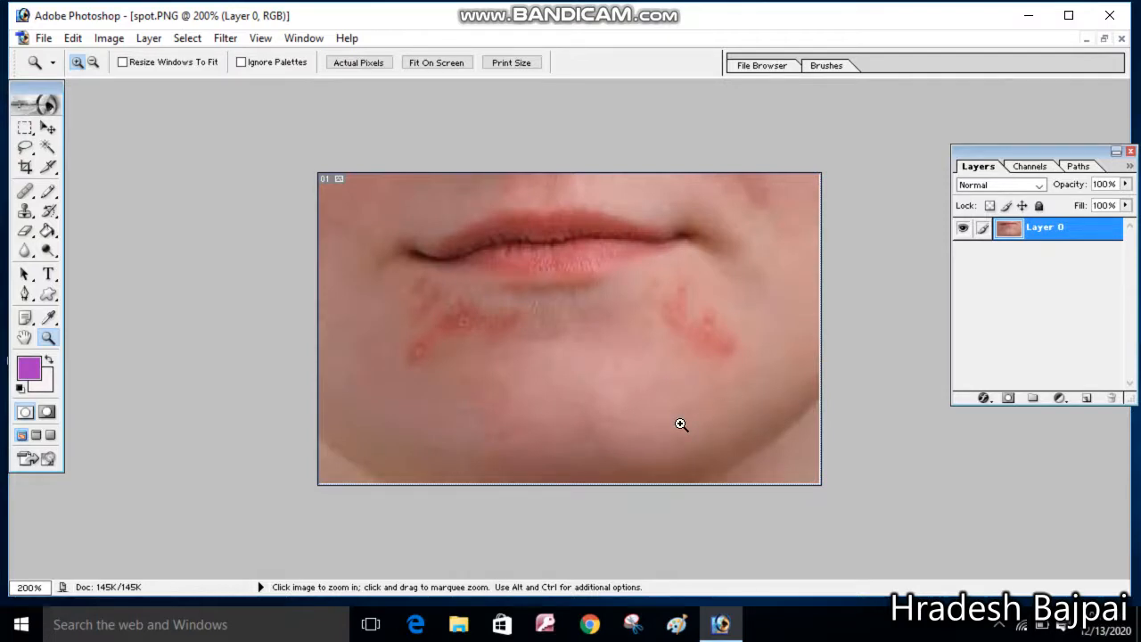
pyautogui.click(34, 196)
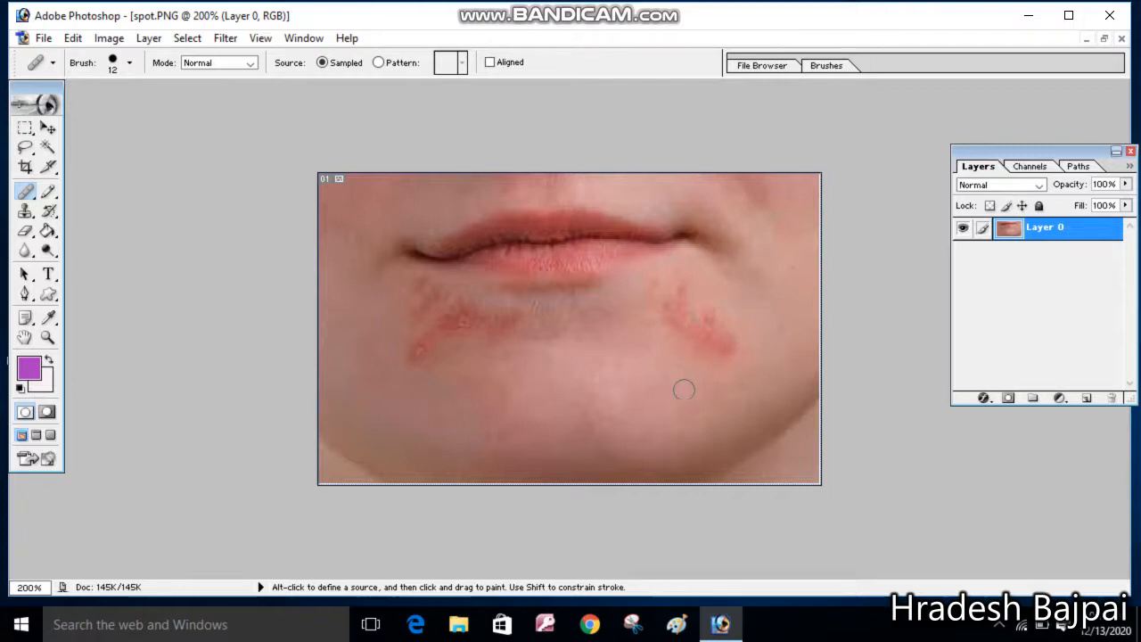
pyautogui.press('alt')
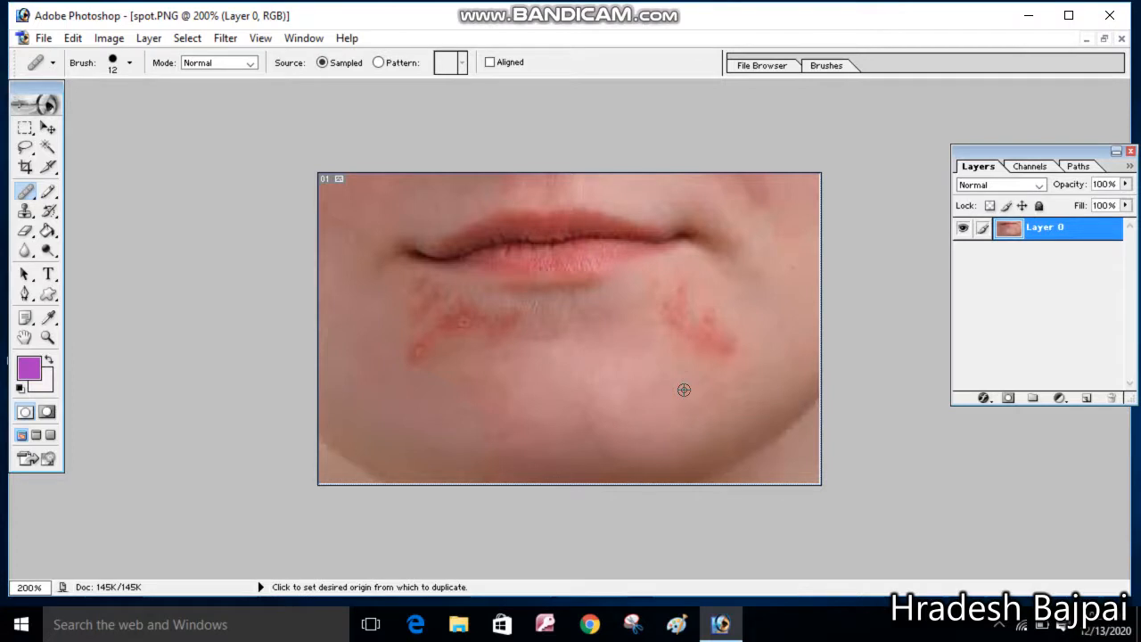
pyautogui.keyDown('alt'); pyautogui.click(684, 390); pyautogui.keyUp('alt')
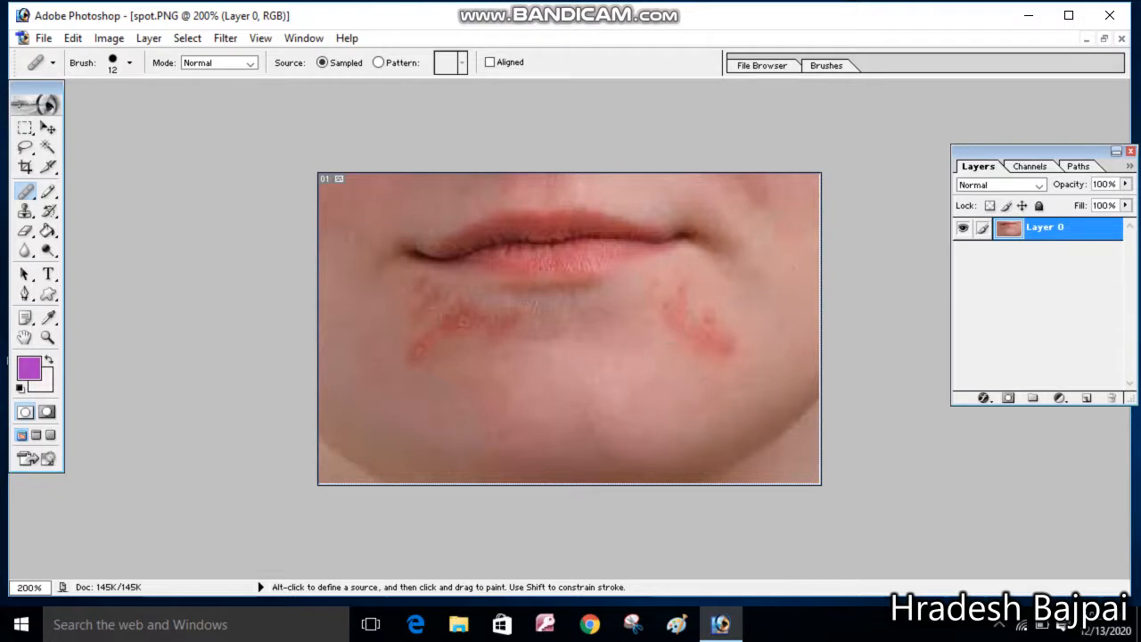
# Heal the red blotches below the left corner of the mouth with repeated Healing Brush clicks
pyautogui.click(457, 307)
pyautogui.click(457, 311)
pyautogui.click(486, 321)
pyautogui.click(500, 321)
pyautogui.click(514, 317)
pyautogui.click(453, 321)
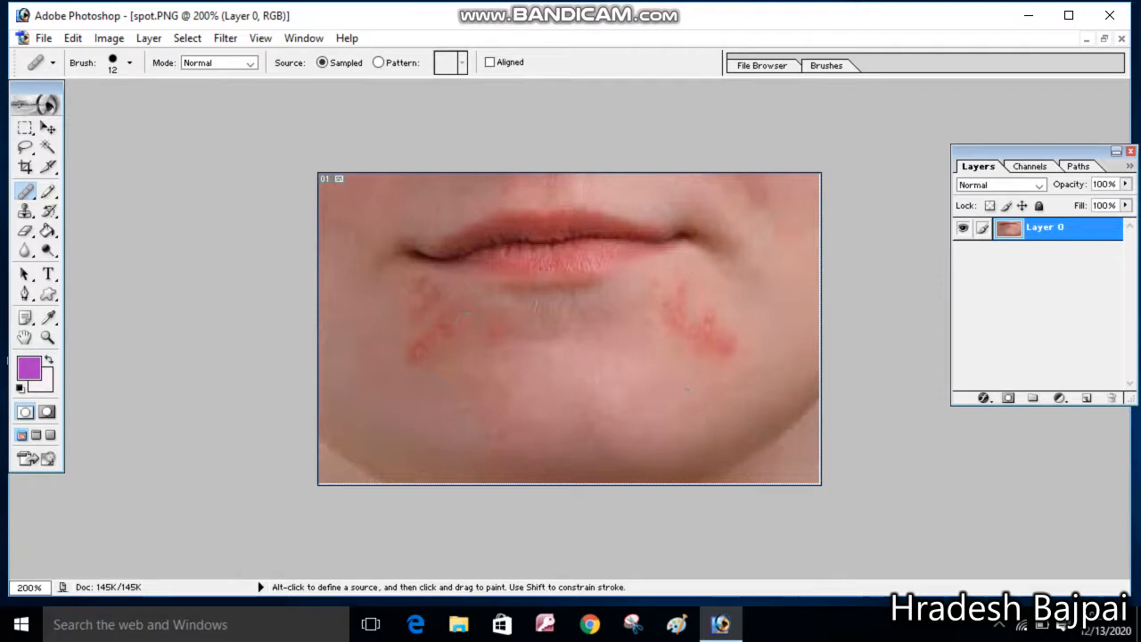
pyautogui.click(483, 330)
pyautogui.click(503, 338)
pyautogui.click(412, 356)
pyautogui.click(428, 342)
pyautogui.click(438, 324)
pyautogui.click(453, 339)
pyautogui.click(439, 346)
pyautogui.click(425, 358)
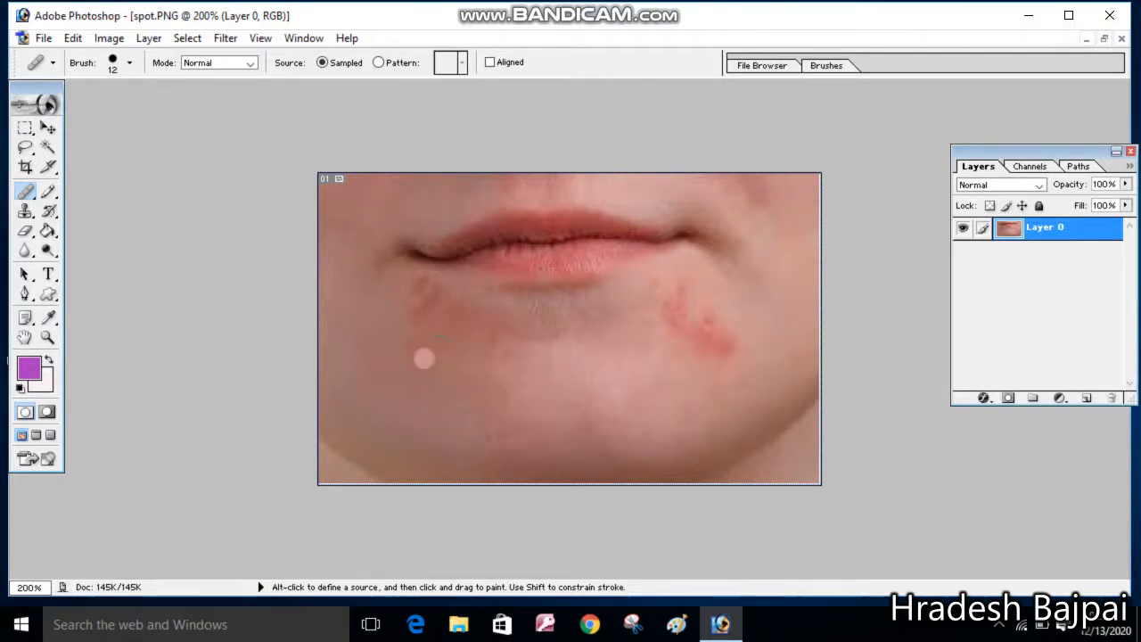
# Heal the remaining blotch marks below the left corner of the mouth with more Healing Brush clicks
pyautogui.click(408, 348)
pyautogui.click(418, 307)
pyautogui.click(431, 297)
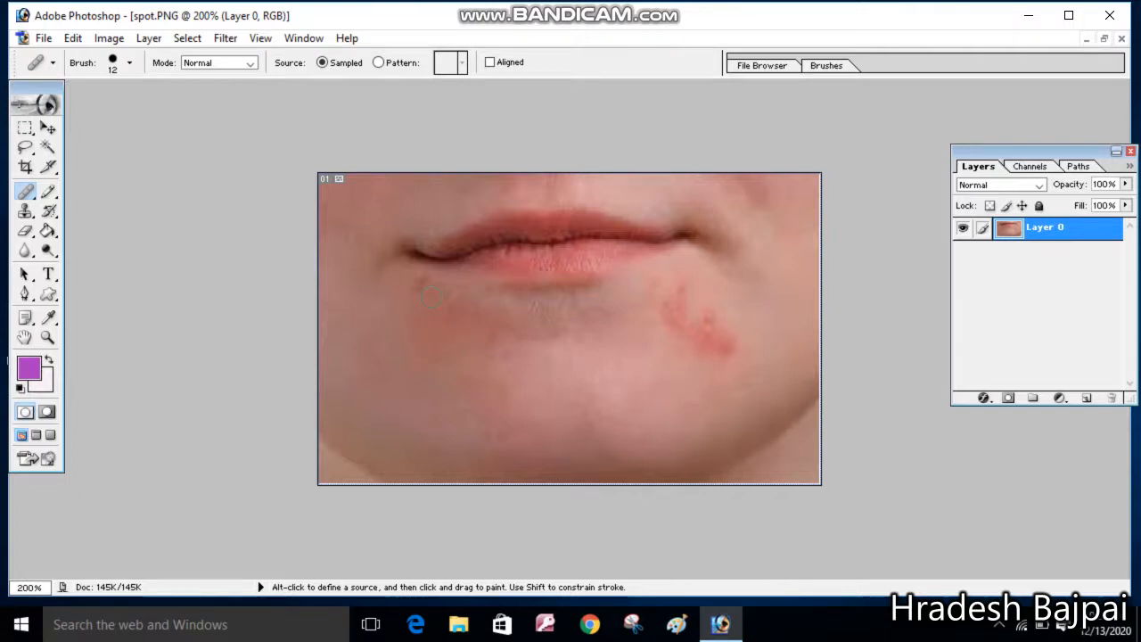
pyautogui.click(418, 284)
# Set a new healing source point on the centre of the chin and heal the red patch below the right corner of the mouth
pyautogui.press('alt')
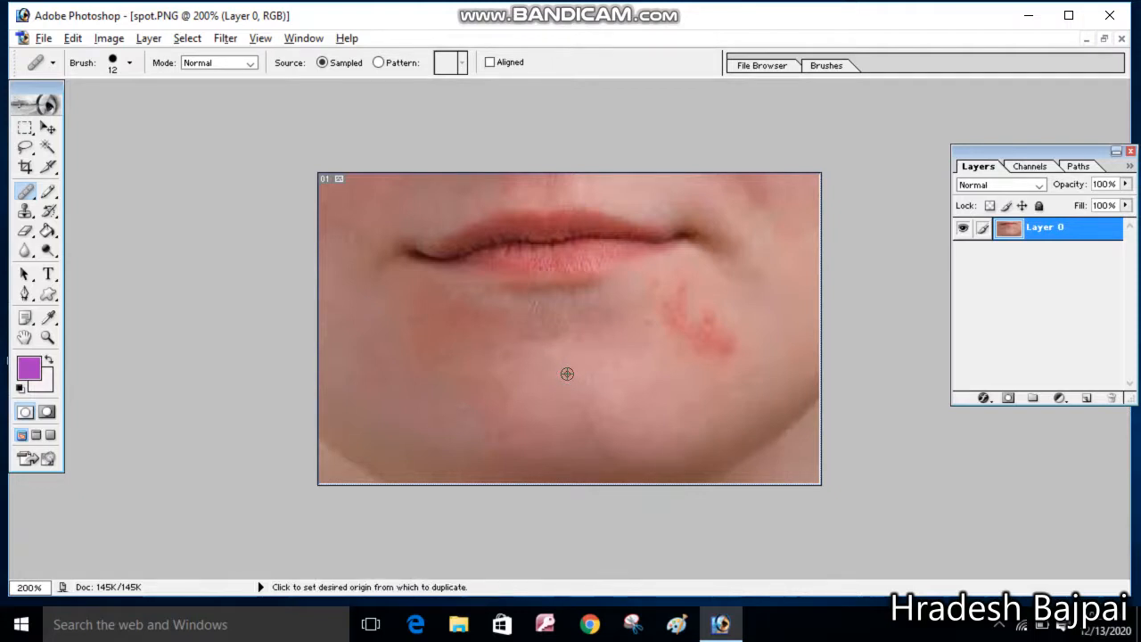
pyautogui.keyDown('alt'); pyautogui.click(567, 373); pyautogui.keyUp('alt')
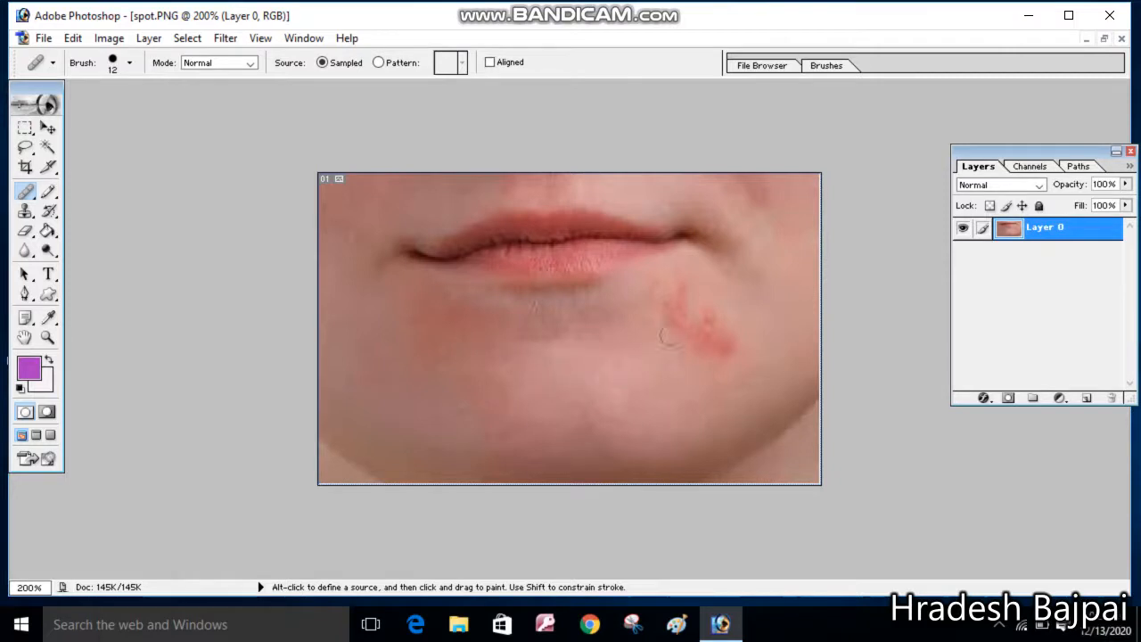
pyautogui.click(679, 309)
pyautogui.click(663, 318)
pyautogui.click(682, 323)
pyautogui.click(691, 323)
pyautogui.click(691, 334)
pyautogui.click(705, 346)
pyautogui.click(721, 340)
pyautogui.click(721, 323)
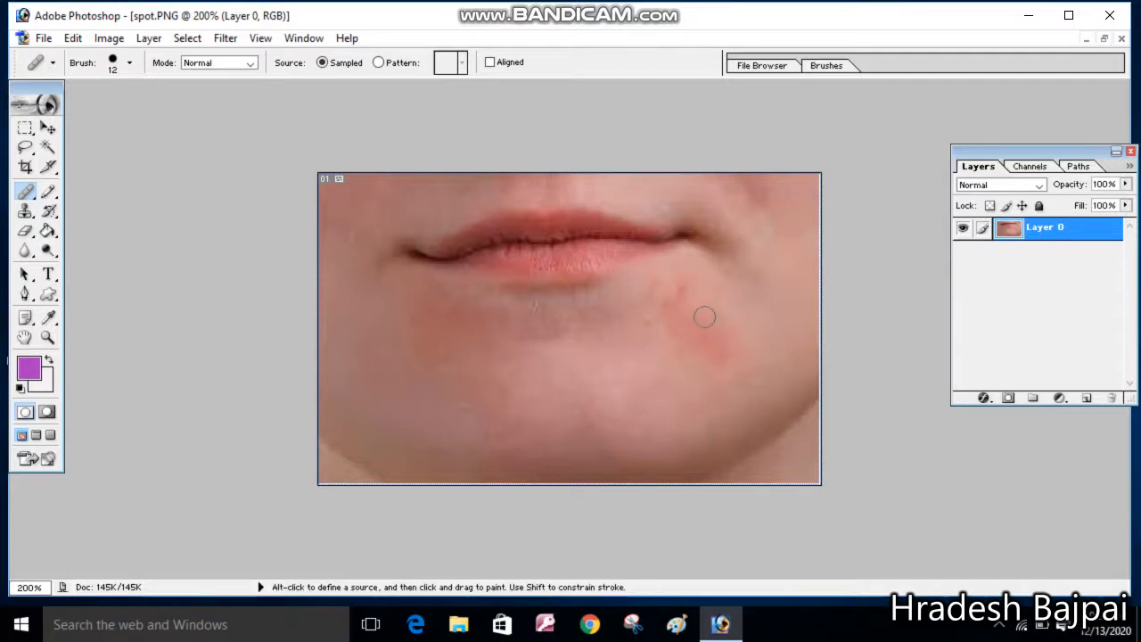
# Retouch the remaining traces of the red patch below the right mouth corner with further Healing Brush clicks
pyautogui.click(703, 316)
pyautogui.click(681, 299)
pyautogui.click(668, 310)
pyautogui.click(680, 336)
pyautogui.click(697, 314)
pyautogui.click(706, 335)
pyautogui.click(730, 359)
# Heal the darker shading below the centre of the lower lip
pyautogui.click(544, 329)
pyautogui.click(530, 333)
pyautogui.click(498, 330)
pyautogui.click(481, 346)
# Select the Clone Stamp Tool and close spot.PNG, saving its changes
pyautogui.click(27, 212)
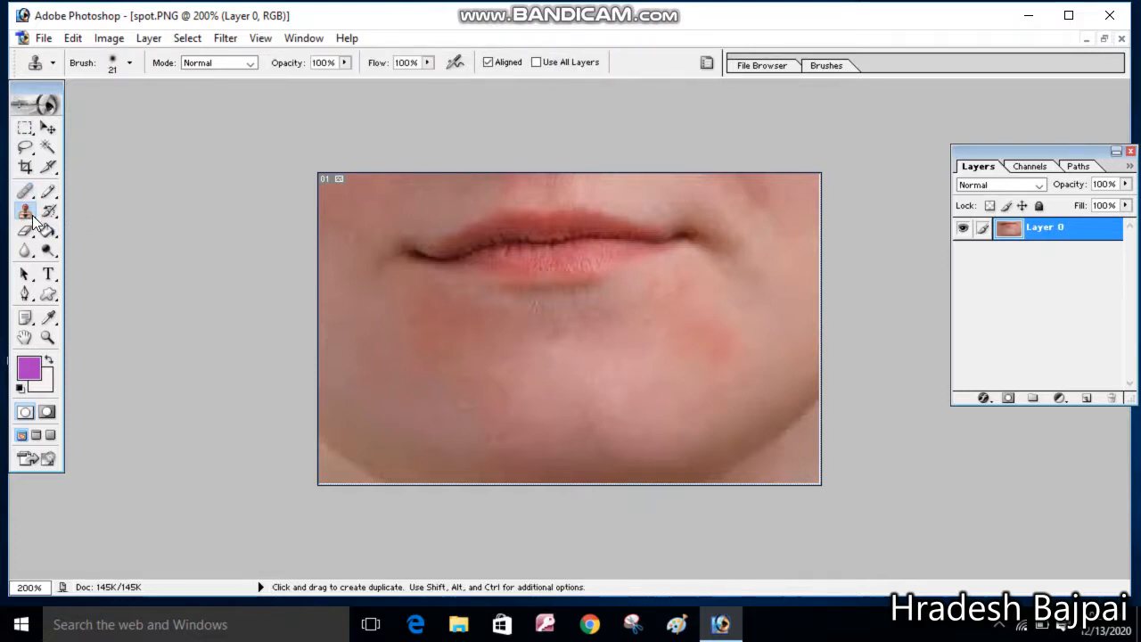
pyautogui.click(27, 213)
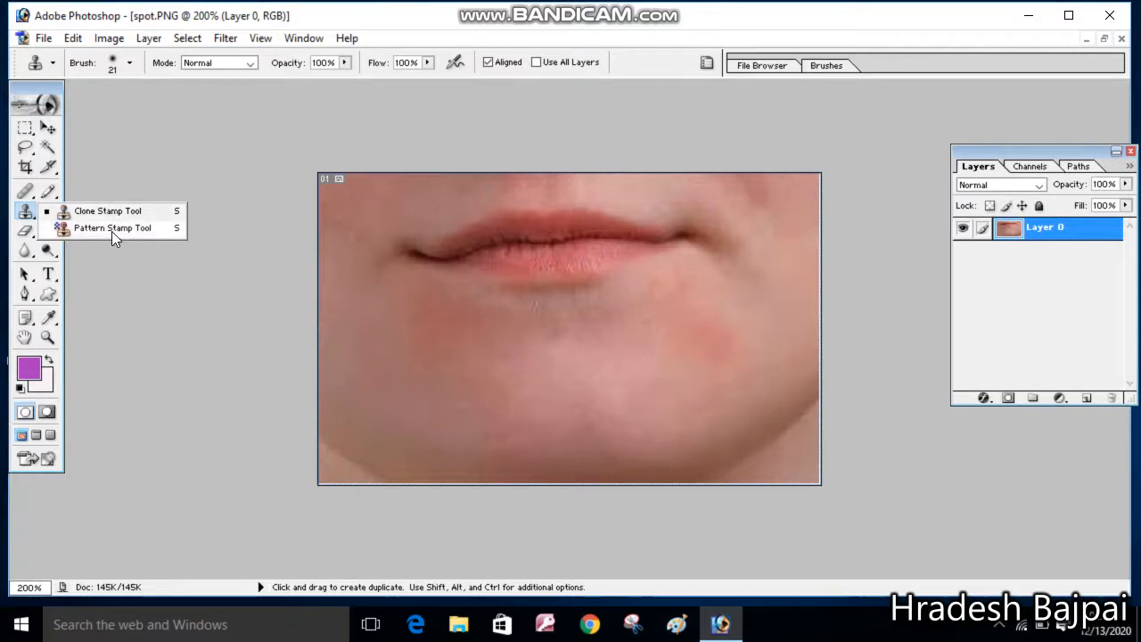
pyautogui.click(1124, 40)
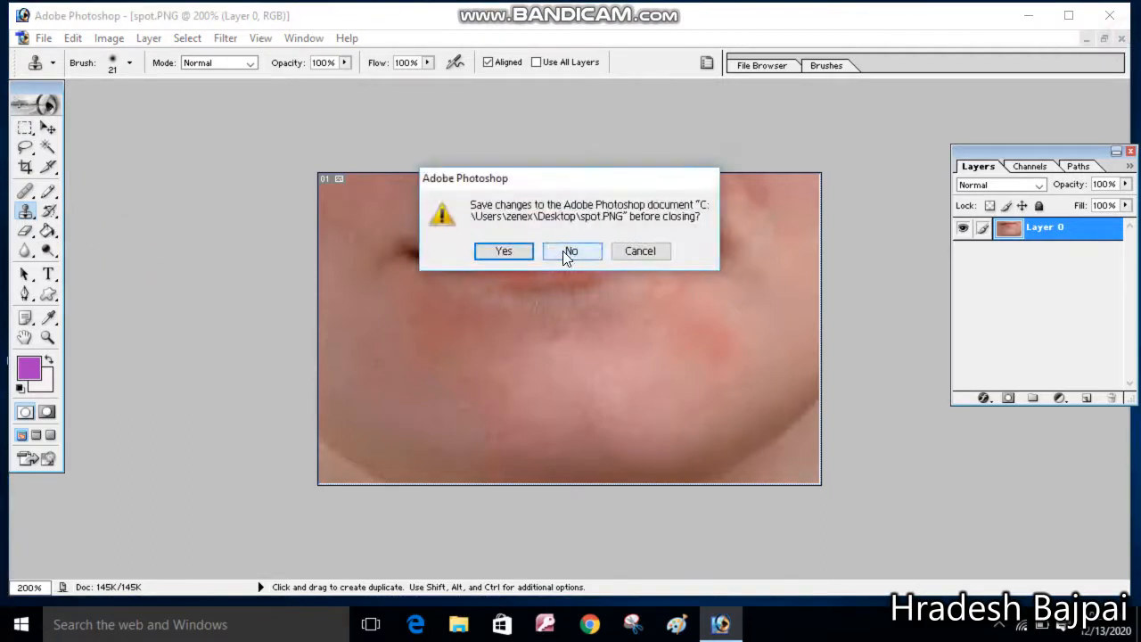
pyautogui.click(505, 251)
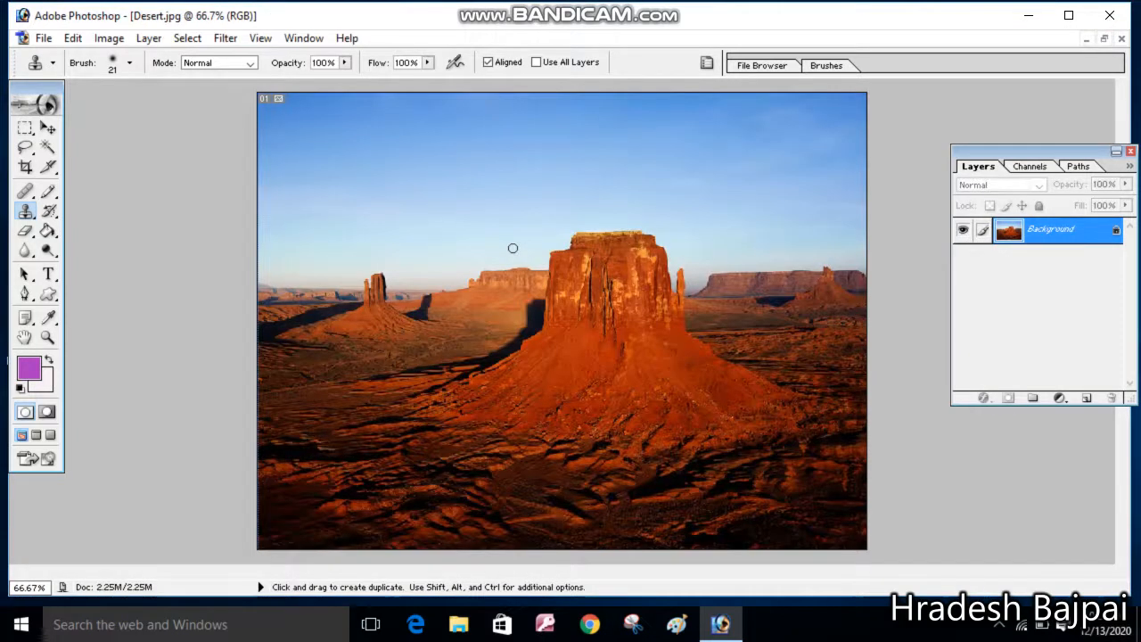
# Open Tulips.jpg from the Pictures library
pyautogui.click(1104, 39)
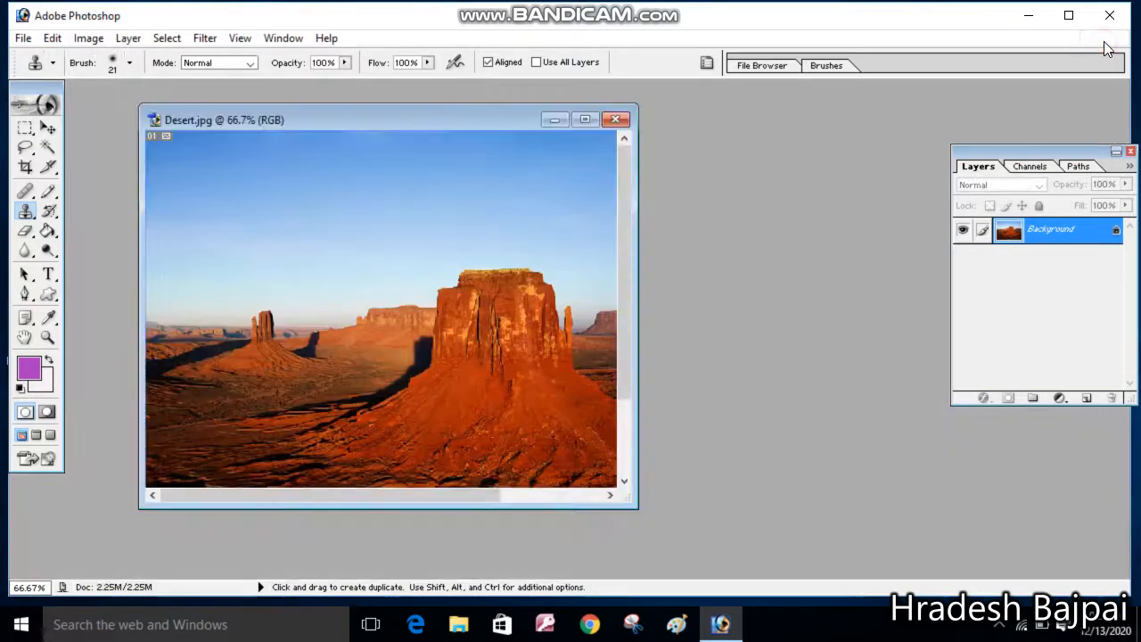
pyautogui.doubleClick(765, 172)
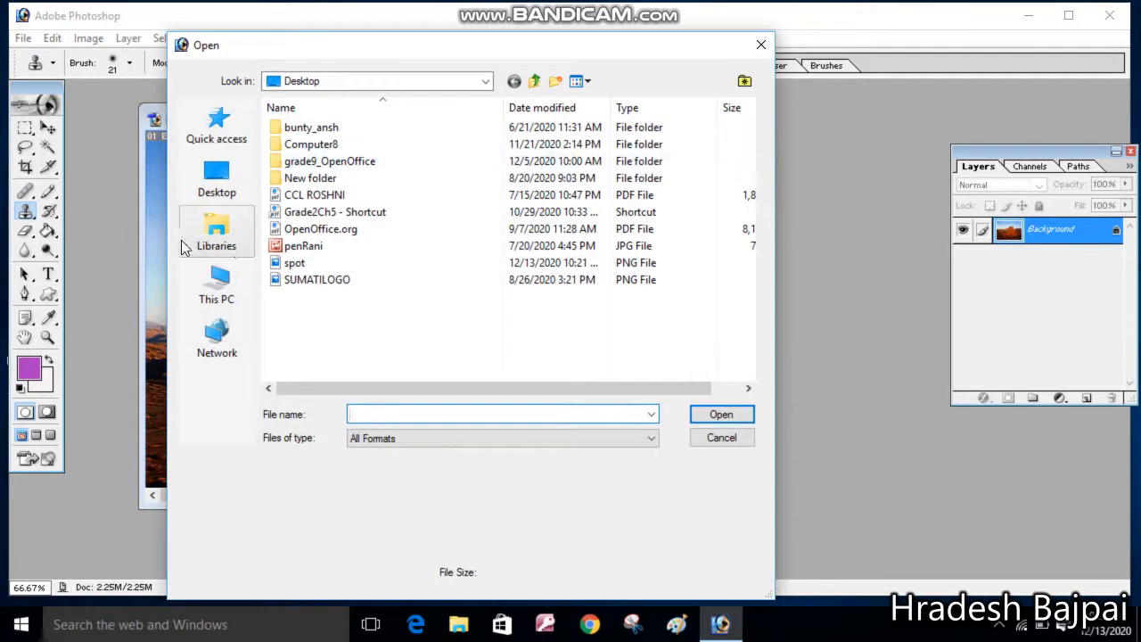
pyautogui.click(214, 243)
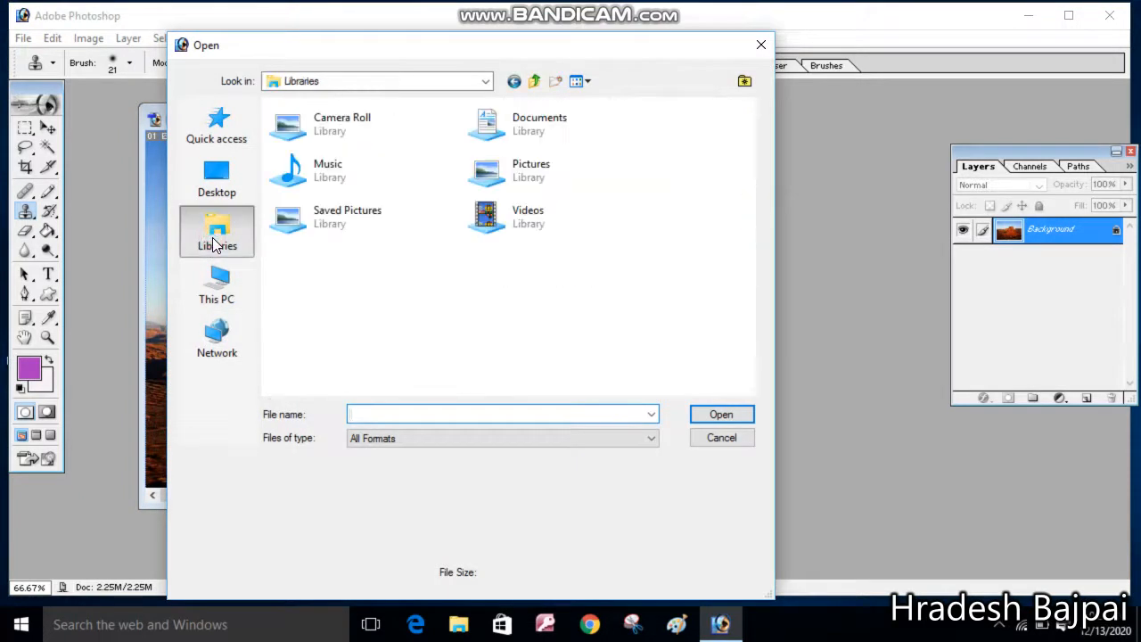
pyautogui.doubleClick(544, 178)
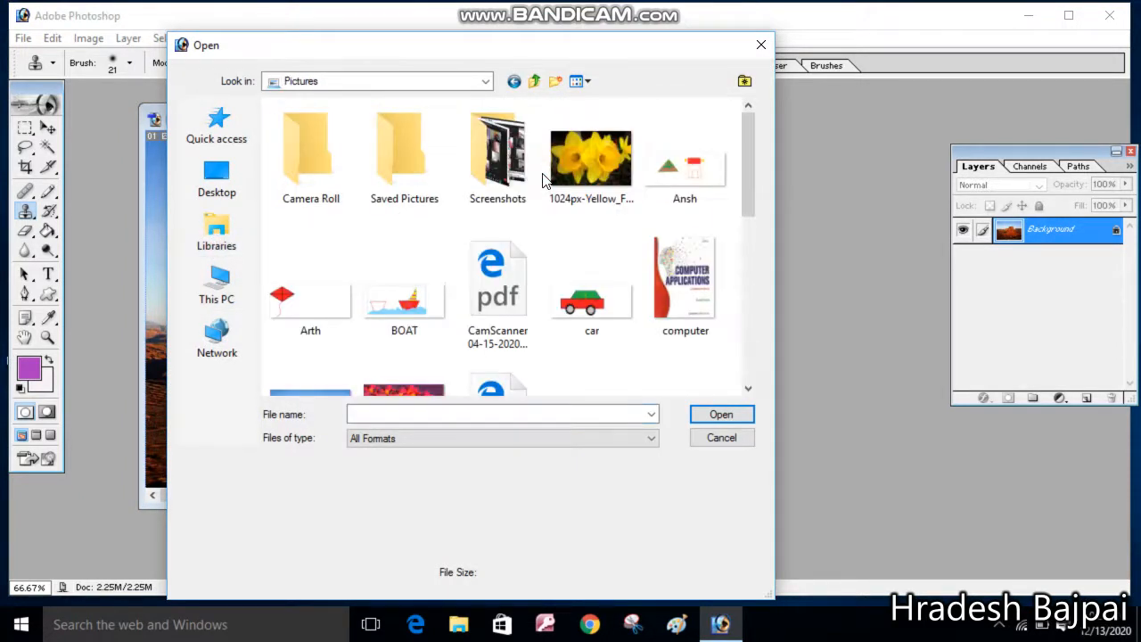
pyautogui.moveTo(749, 154)
pyautogui.mouseDown()
pyautogui.moveTo(760, 323)
pyautogui.moveTo(749, 280)
pyautogui.moveTo(754, 292)
pyautogui.mouseUp()
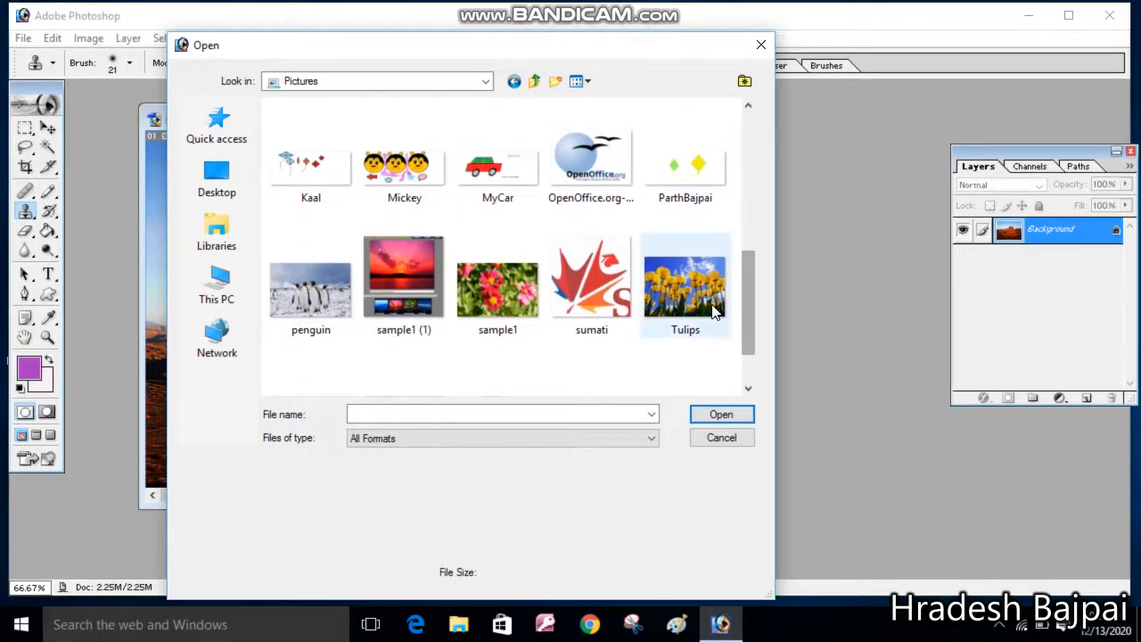
pyautogui.doubleClick(704, 298)
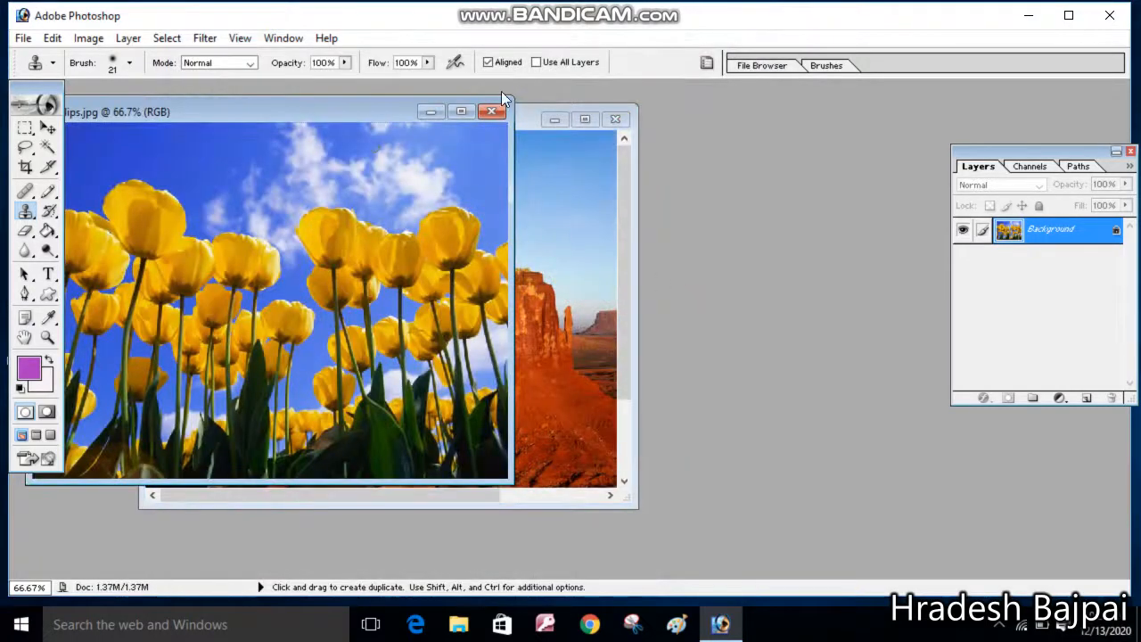
# Maximize the Tulips window, choose the Clone Stamp Tool and set its source point on the large tulip at upper left
pyautogui.click(462, 111)
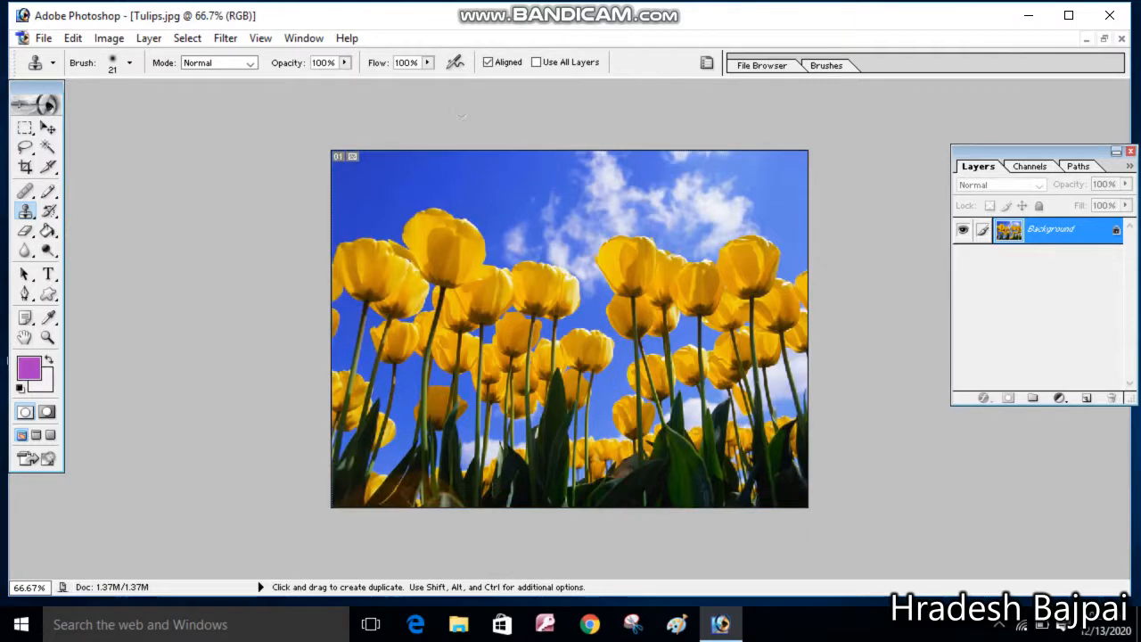
pyautogui.click(34, 218)
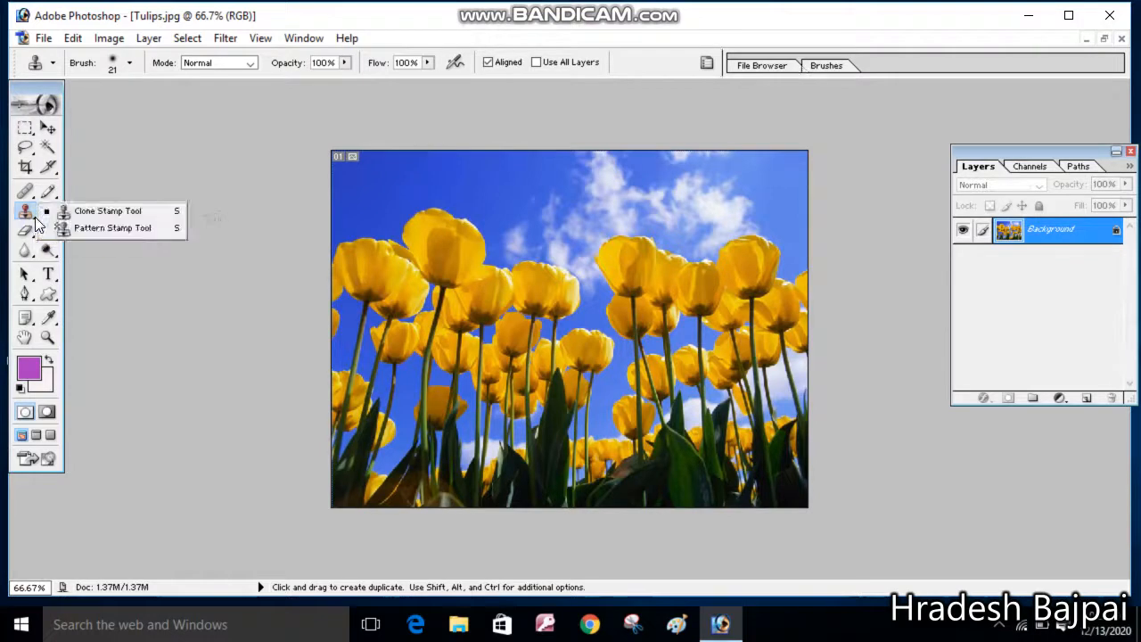
pyautogui.click(113, 212)
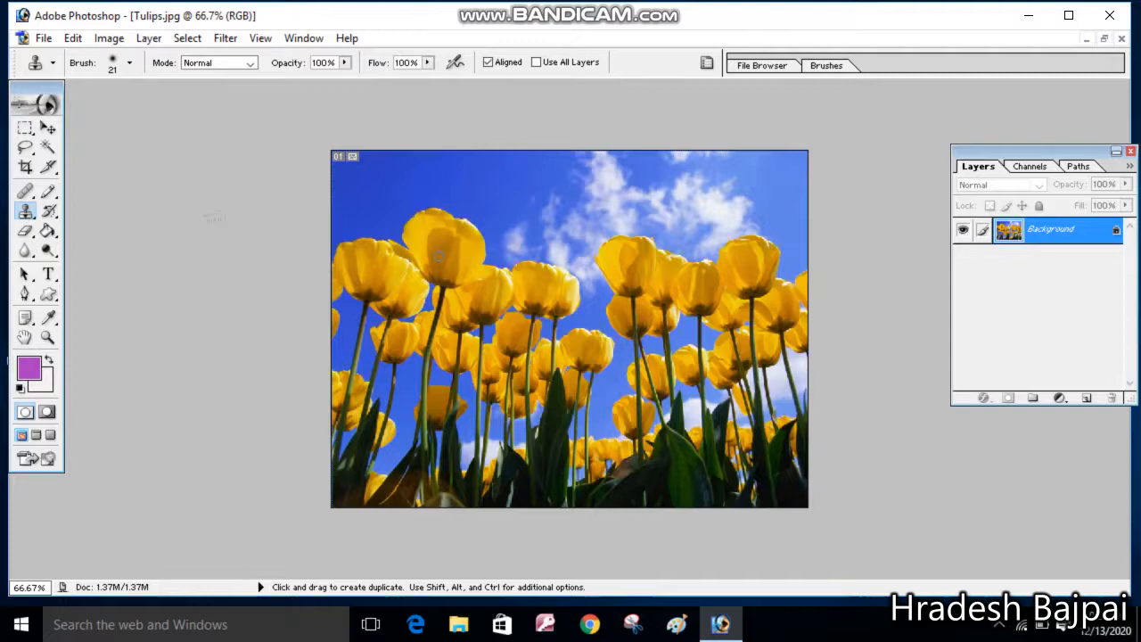
pyautogui.press('alt')
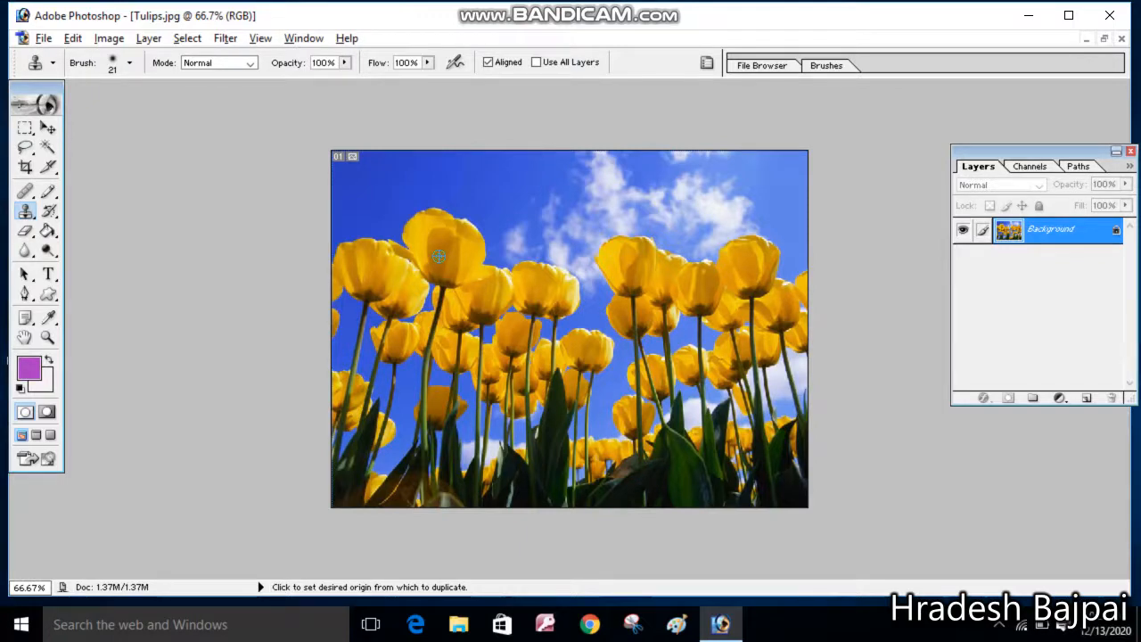
pyautogui.keyDown('alt'); pyautogui.click(439, 256); pyautogui.keyUp('alt')
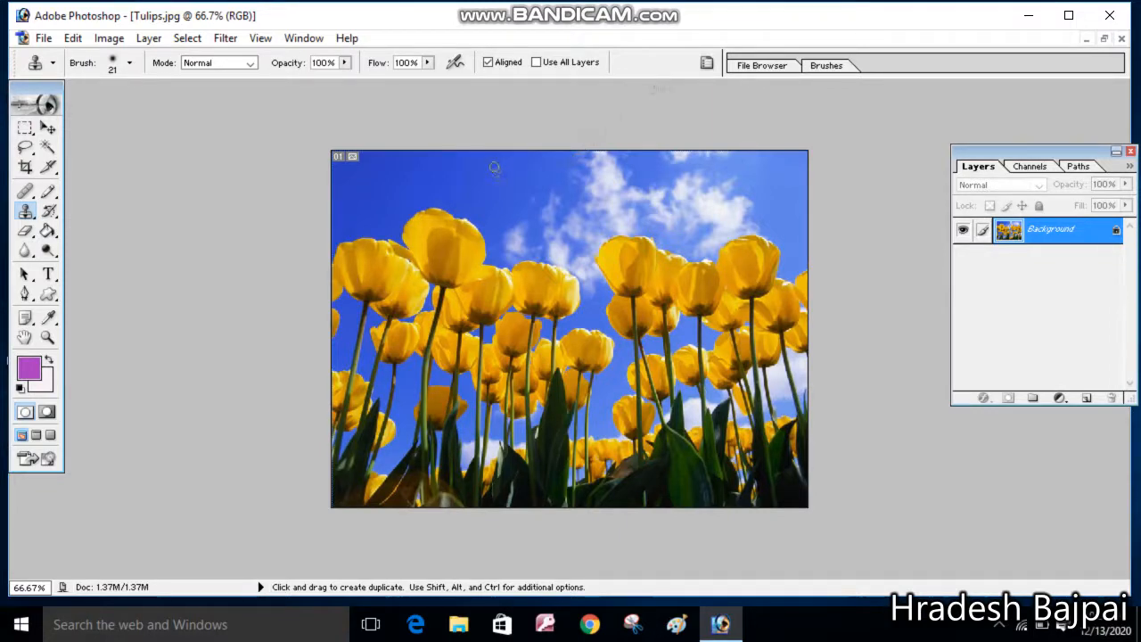
# Clone tulips into the blue sky along the top of the image with three strokes
pyautogui.moveTo(495, 168)
pyautogui.mouseDown()
pyautogui.moveTo(525, 161)
pyautogui.moveTo(490, 171)
pyautogui.moveTo(535, 165)
pyautogui.moveTo(480, 188)
pyautogui.moveTo(537, 176)
pyautogui.moveTo(479, 199)
pyautogui.moveTo(547, 179)
pyautogui.moveTo(500, 188)
pyautogui.moveTo(536, 164)
pyautogui.moveTo(517, 157)
pyautogui.moveTo(473, 183)
pyautogui.moveTo(498, 148)
pyautogui.moveTo(517, 147)
pyautogui.moveTo(487, 158)
pyautogui.moveTo(549, 159)
pyautogui.moveTo(526, 167)
pyautogui.moveTo(547, 177)
pyautogui.moveTo(491, 196)
pyautogui.moveTo(489, 240)
pyautogui.moveTo(485, 209)
pyautogui.mouseUp()
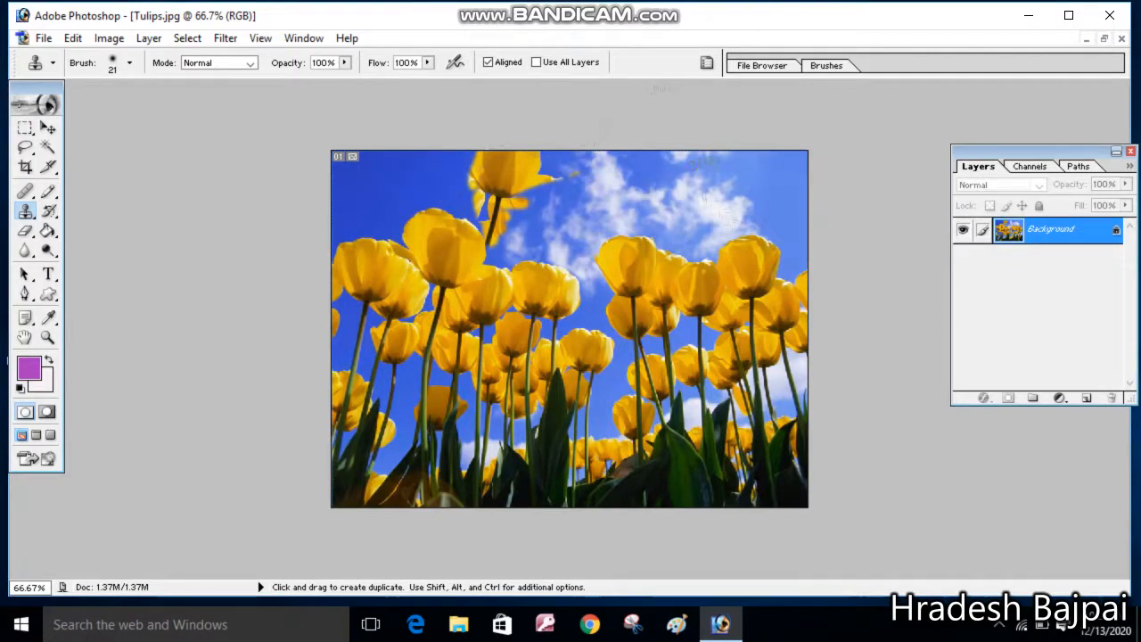
pyautogui.moveTo(691, 166)
pyautogui.mouseDown()
pyautogui.moveTo(715, 175)
pyautogui.moveTo(682, 164)
pyautogui.moveTo(694, 181)
pyautogui.moveTo(660, 179)
pyautogui.moveTo(731, 185)
pyautogui.moveTo(664, 189)
pyautogui.moveTo(701, 199)
pyautogui.moveTo(660, 202)
pyautogui.moveTo(740, 207)
pyautogui.moveTo(664, 211)
pyautogui.moveTo(718, 230)
pyautogui.moveTo(687, 223)
pyautogui.moveTo(742, 202)
pyautogui.moveTo(666, 156)
pyautogui.moveTo(734, 169)
pyautogui.moveTo(713, 160)
pyautogui.moveTo(760, 152)
pyautogui.moveTo(753, 186)
pyautogui.moveTo(757, 138)
pyautogui.moveTo(719, 222)
pyautogui.moveTo(670, 253)
pyautogui.moveTo(664, 232)
pyautogui.moveTo(730, 243)
pyautogui.moveTo(692, 242)
pyautogui.moveTo(689, 255)
pyautogui.mouseUp()
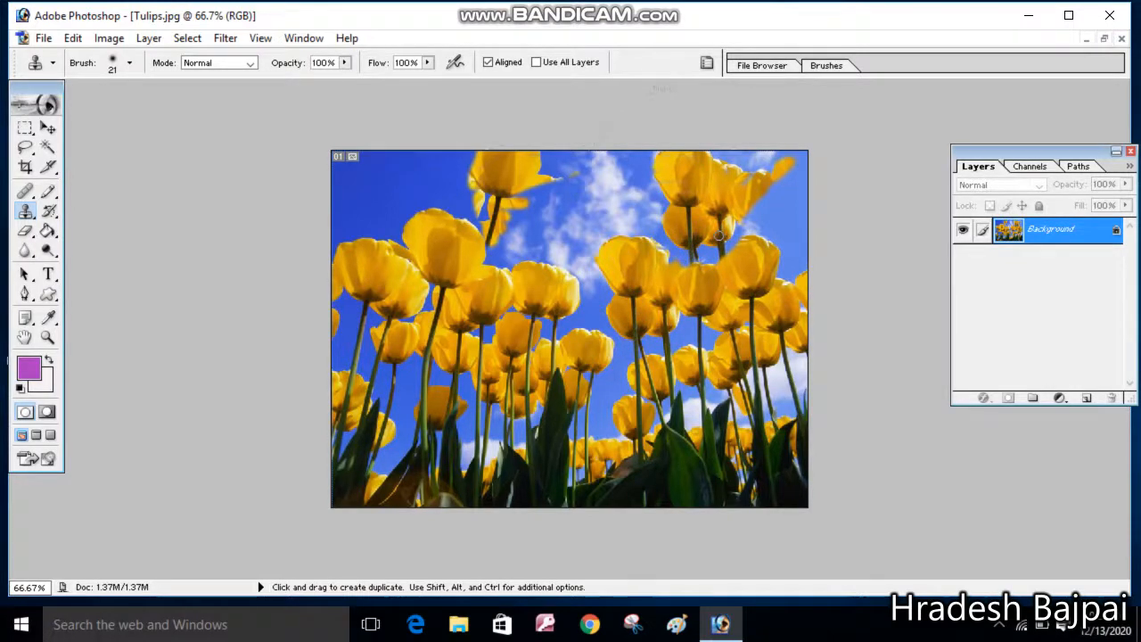
pyautogui.moveTo(780, 172)
pyautogui.mouseDown()
pyautogui.moveTo(759, 218)
pyautogui.moveTo(787, 207)
pyautogui.moveTo(817, 162)
pyautogui.moveTo(798, 140)
pyautogui.moveTo(759, 168)
pyautogui.moveTo(779, 152)
pyautogui.moveTo(731, 144)
pyautogui.moveTo(749, 149)
pyautogui.moveTo(742, 179)
pyautogui.mouseUp()
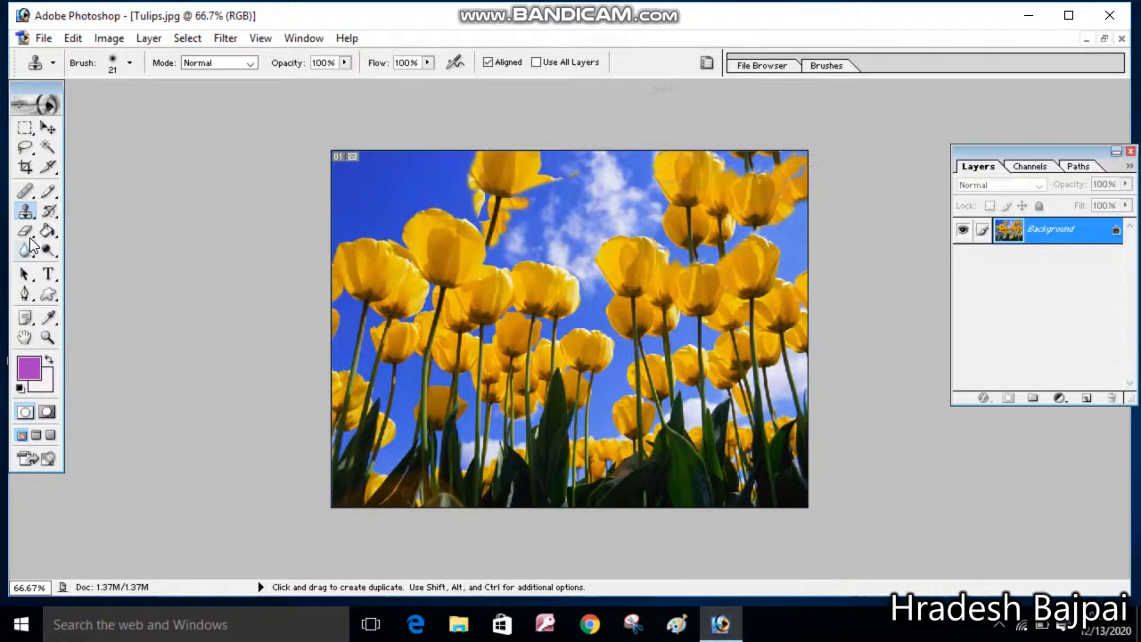
# Switch to the Pattern Stamp Tool
pyautogui.moveTo(33, 217); pyautogui.dragTo(92, 232)
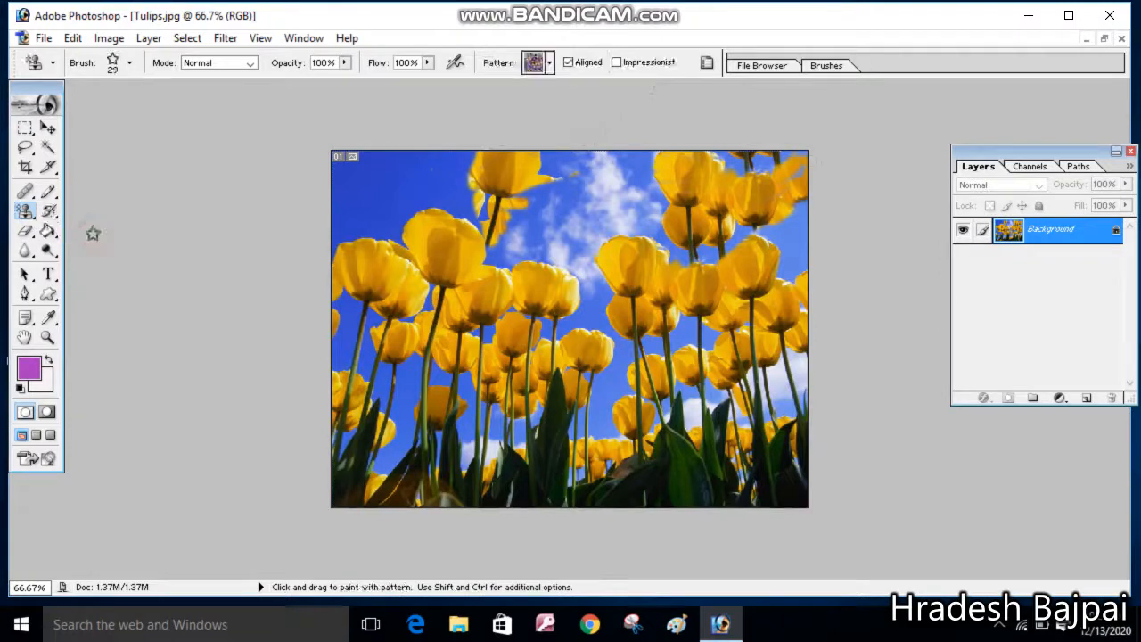